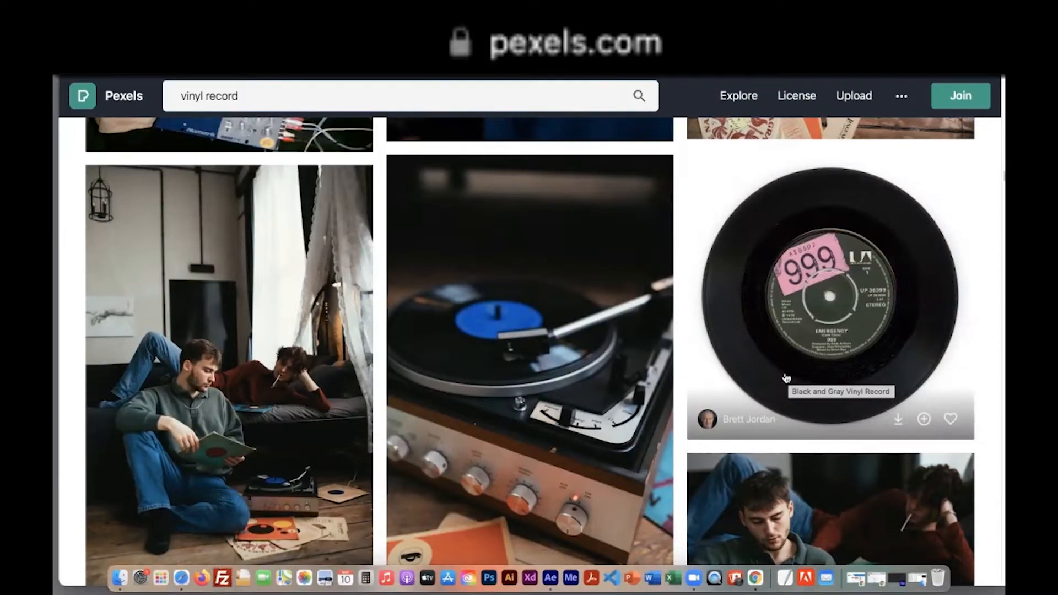
- Switch to After Effects and create a 1920 x 1080, 30 fps, 10-second composition named "texte tracé"
{"action": "scroll", "coordinate": [786, 378], "scroll_direction": "down", "scroll_amount": 1}
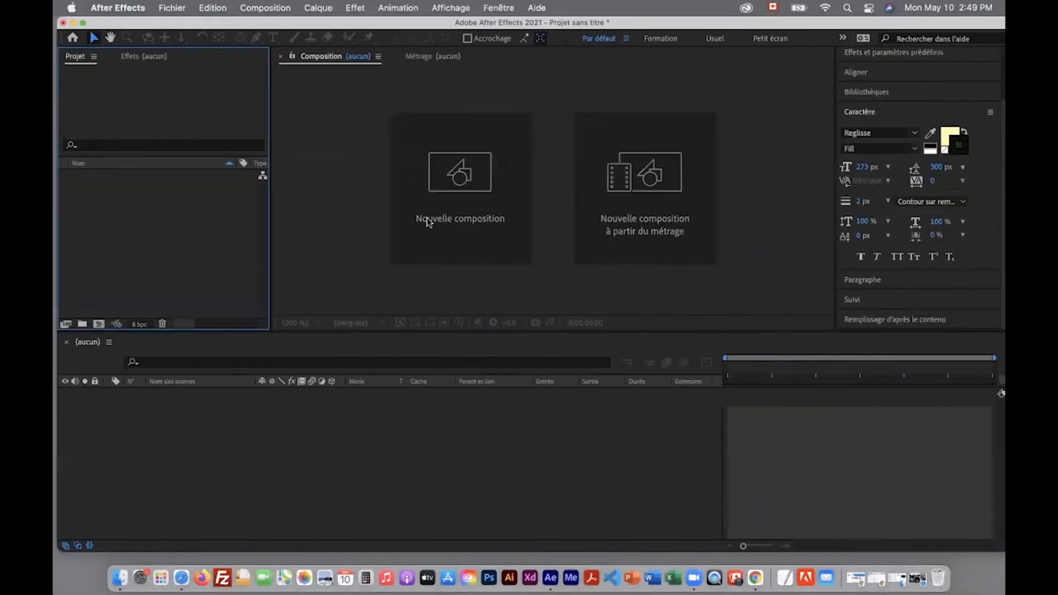
{"action": "left_click", "coordinate": [478, 174]}
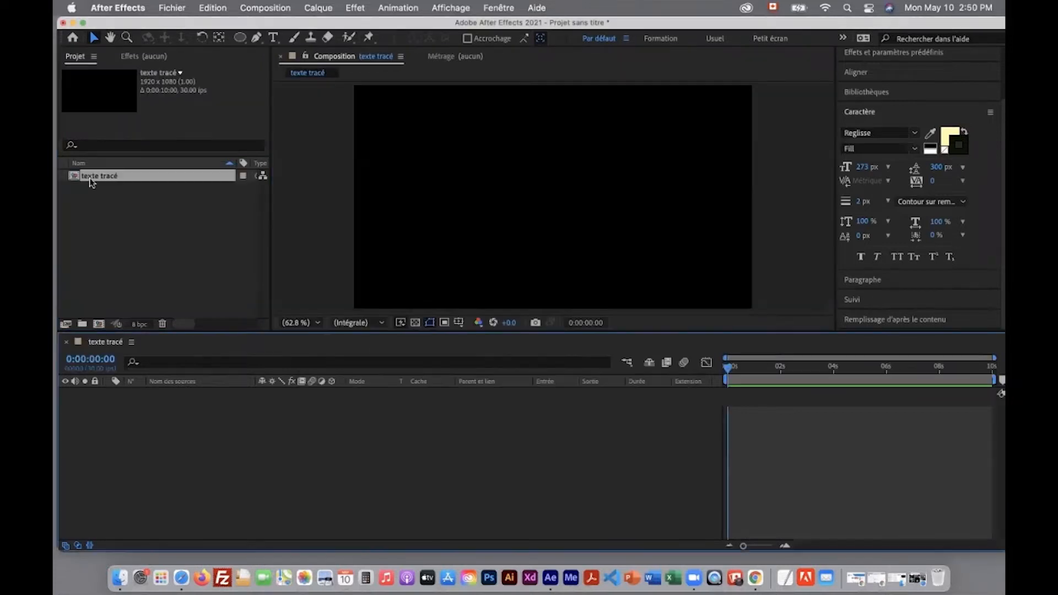
- Import the Photoshop file of the vinyl record from the Desktop as footage (Métrage) with merged layers (Calques fusionnés)
{"action": "left_click", "coordinate": [172, 8]}
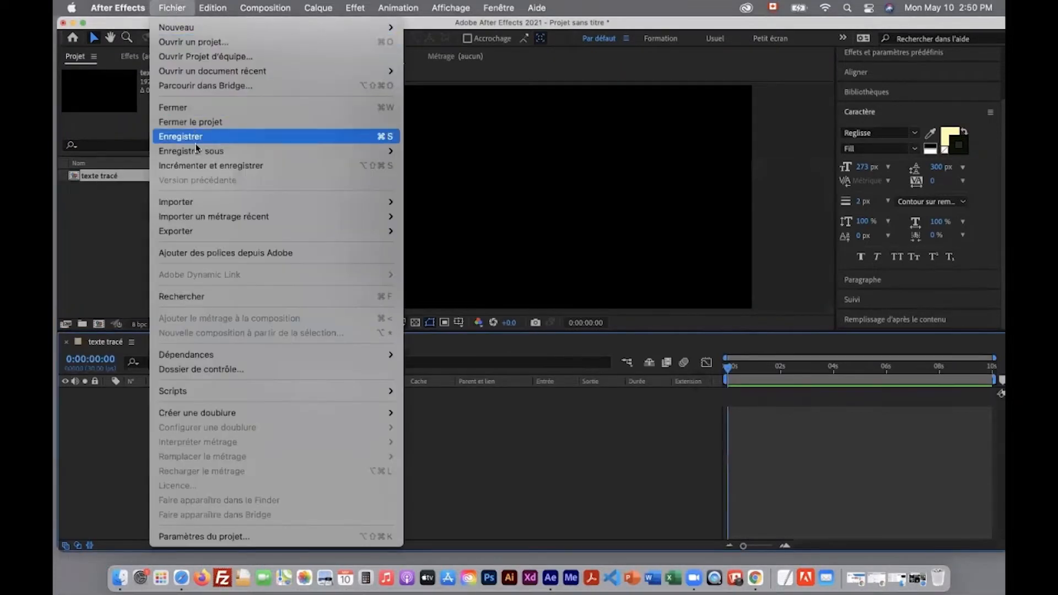
{"action": "mouse_move", "coordinate": [202, 202]}
{"action": "left_click", "coordinate": [465, 203]}
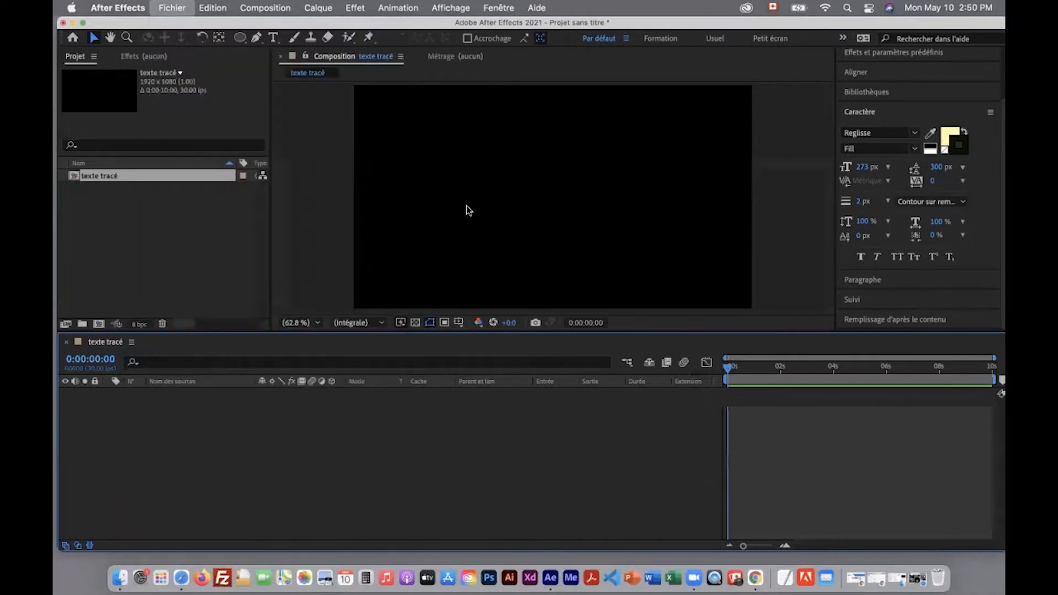
{"action": "left_click", "coordinate": [361, 140]}
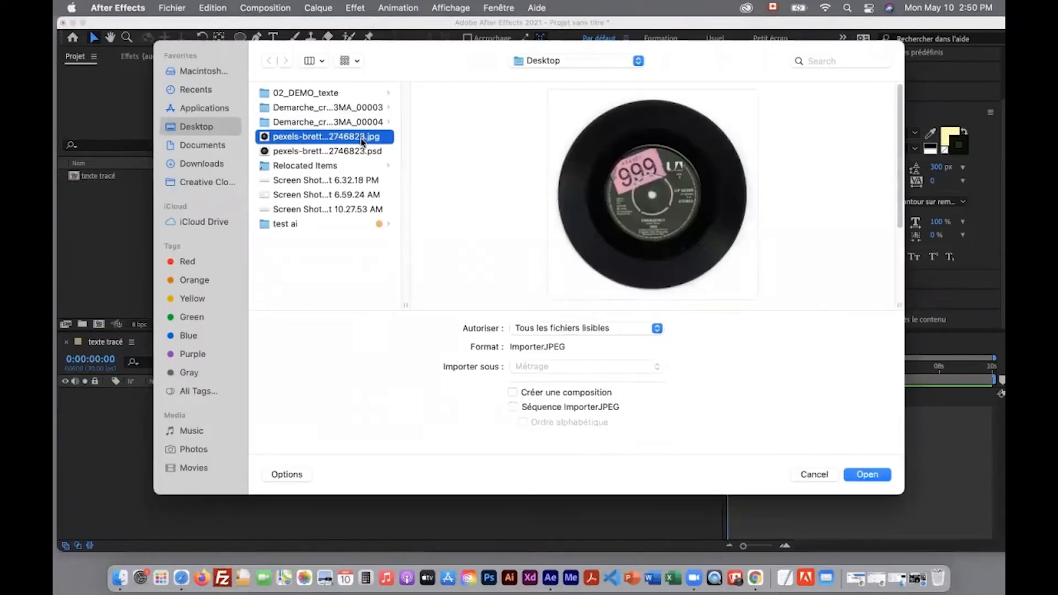
{"action": "left_click", "coordinate": [359, 153]}
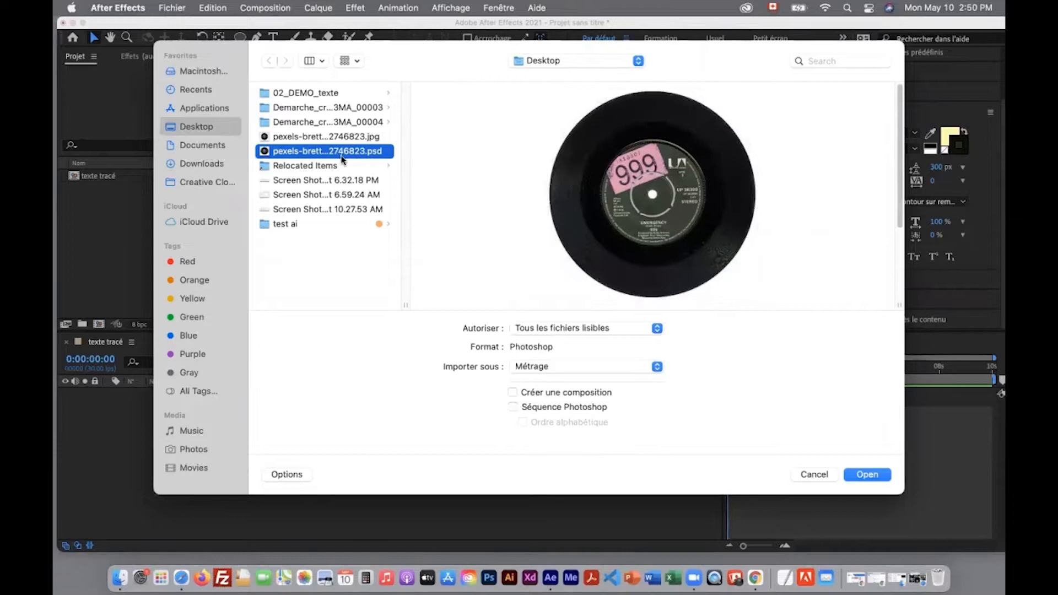
{"action": "left_click", "coordinate": [867, 477]}
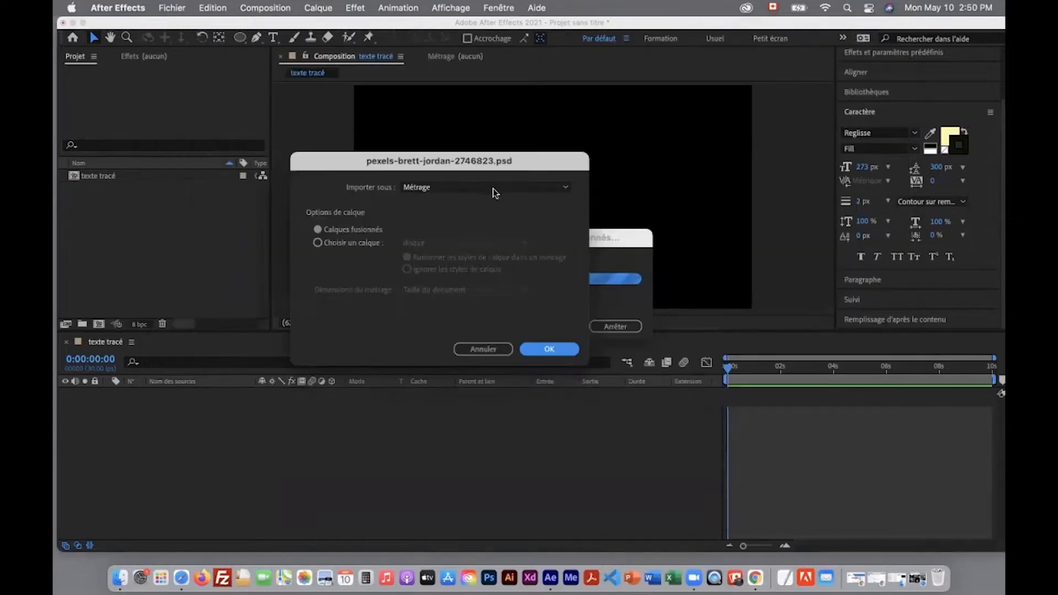
{"action": "left_click", "coordinate": [493, 188]}
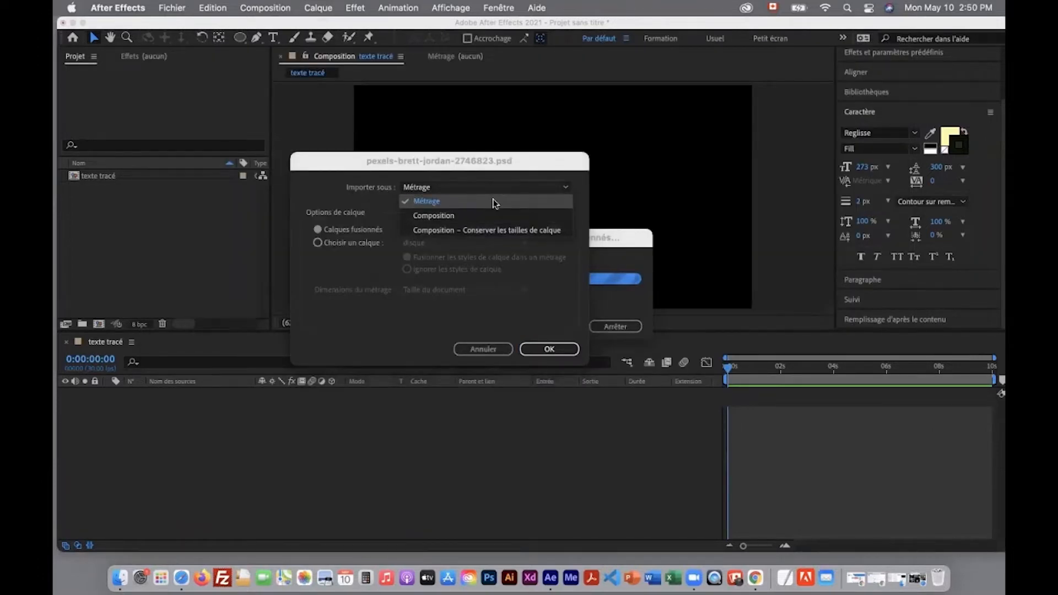
{"action": "left_click", "coordinate": [494, 202]}
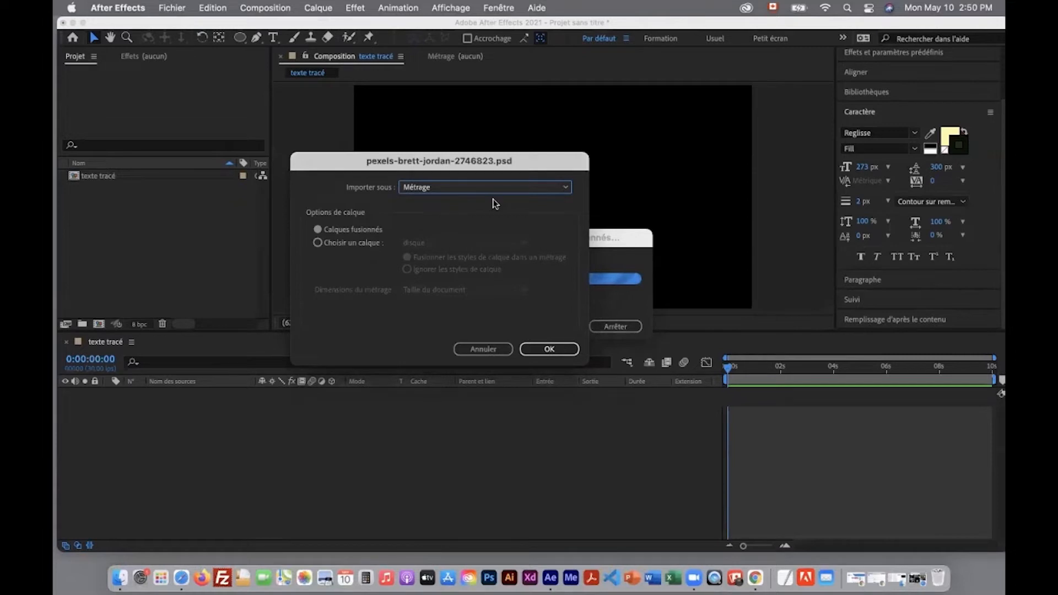
{"action": "left_click", "coordinate": [494, 188]}
{"action": "left_click", "coordinate": [433, 203]}
{"action": "left_click", "coordinate": [542, 347]}
- Add the record image to the "texte tracé" composition as a layer and set its scale to 80%
{"action": "left_click_drag", "start_coordinate": [138, 176], "coordinate": [149, 406]}
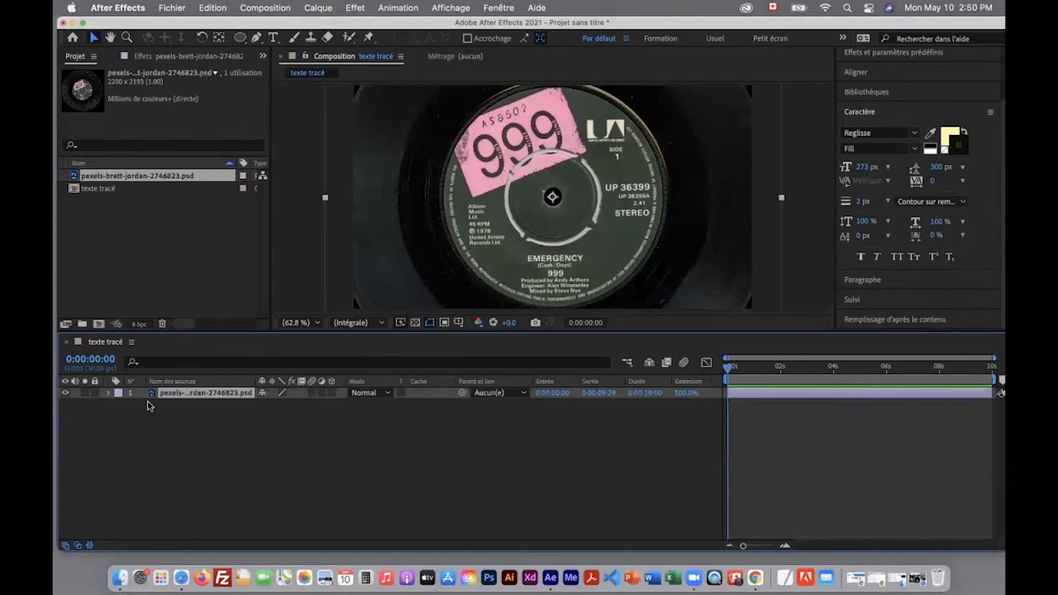
{"action": "key", "text": "s"}
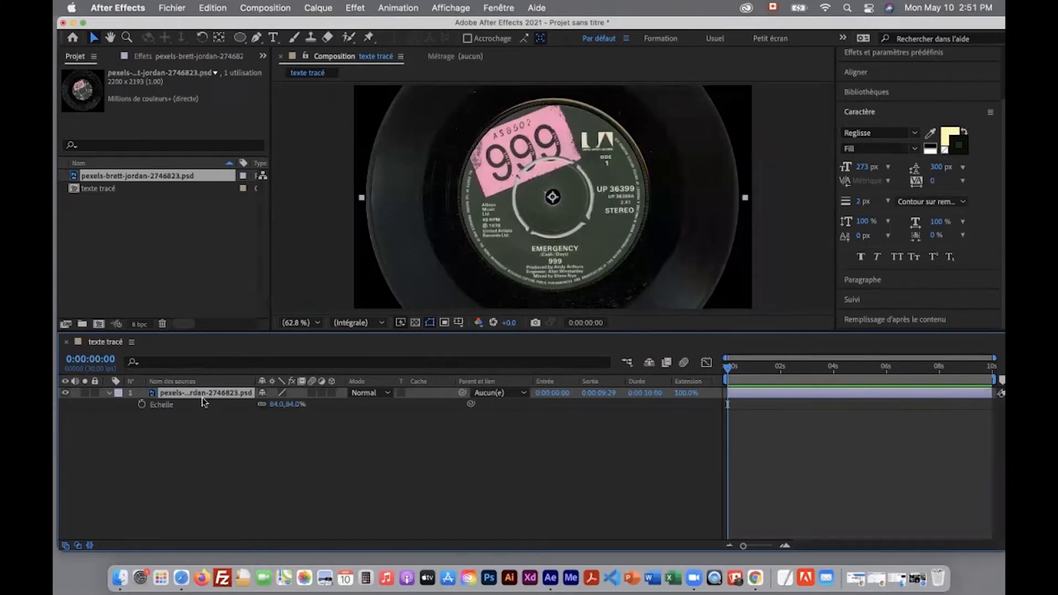
{"action": "left_click", "coordinate": [276, 404]}
{"action": "type", "text": "80"}
{"action": "key", "text": "Return"}
- Set the record layer's vertical position to 1080 and its rotation to 335°
{"action": "key", "text": "p"}
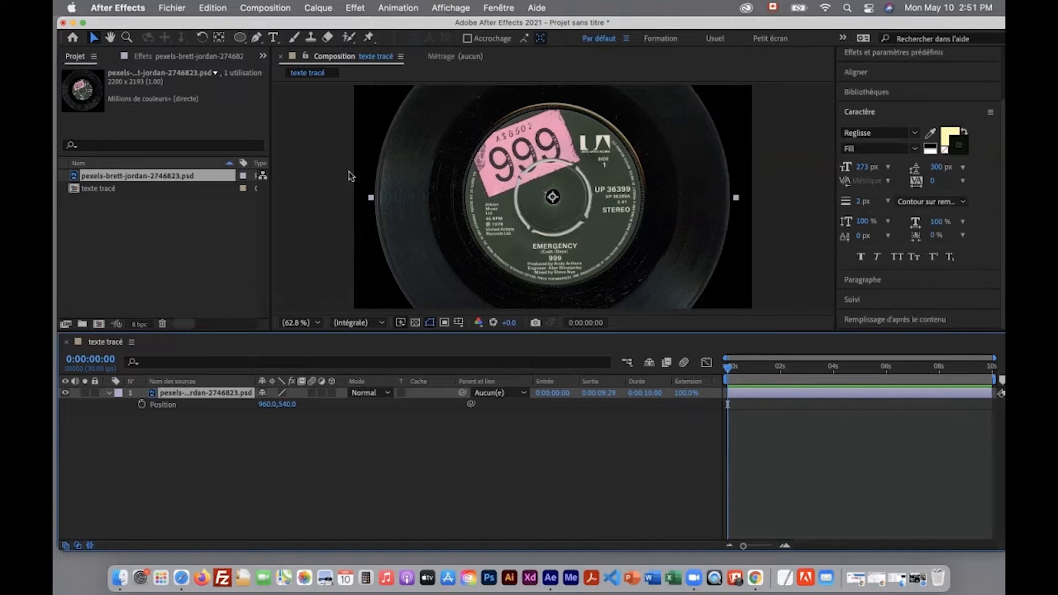
{"action": "left_click", "coordinate": [289, 404]}
{"action": "type", "text": "1080"}
{"action": "key", "text": "Return"}
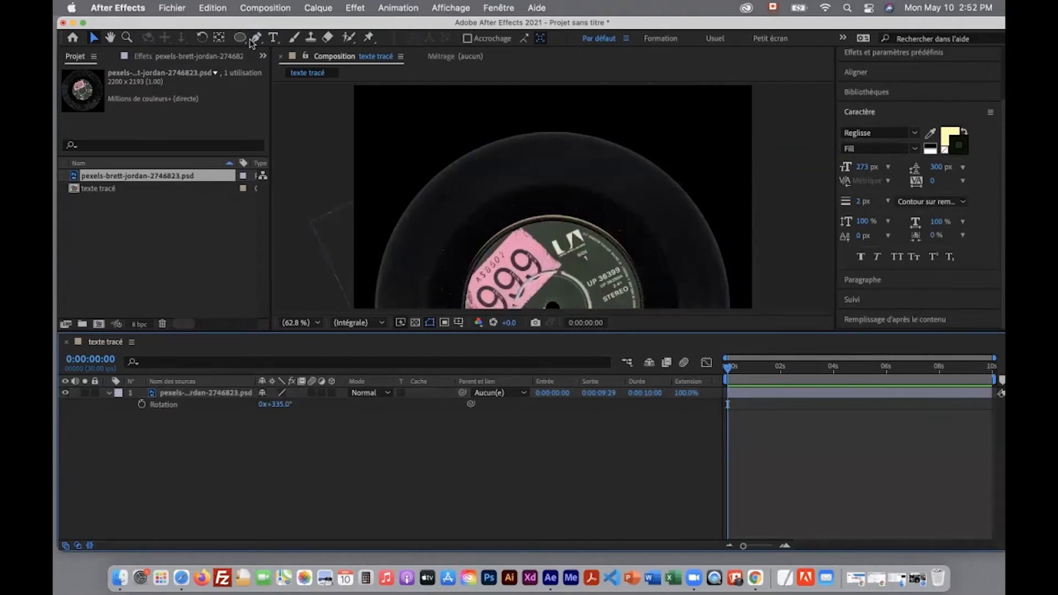
- Add the horizontal text "33 vinyles" and place it just above the record, inside the frame
{"action": "left_click", "coordinate": [272, 39]}
{"action": "left_click", "coordinate": [271, 39]}
{"action": "left_click", "coordinate": [273, 38]}
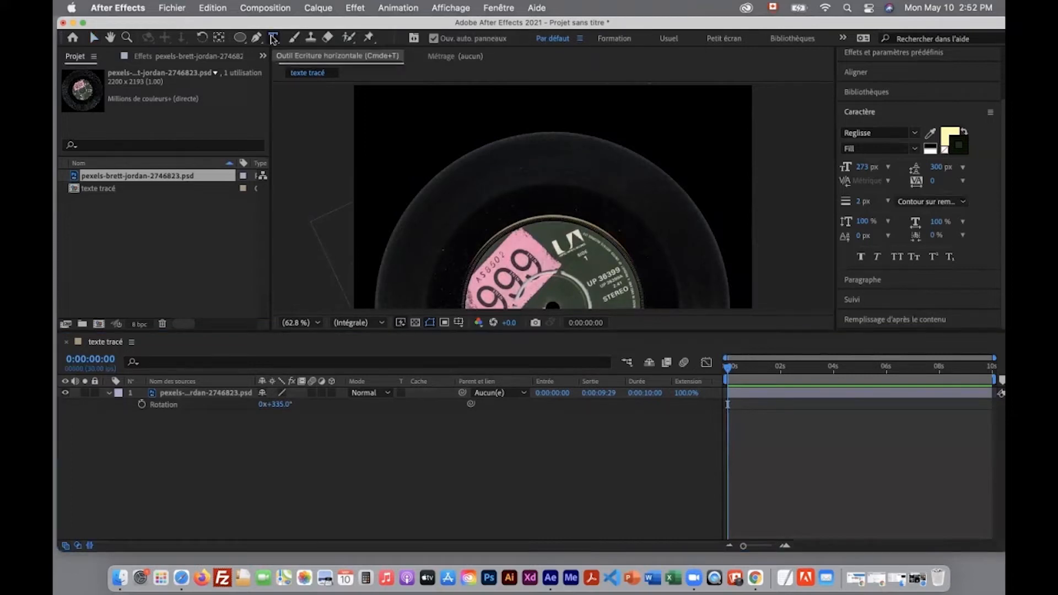
{"action": "left_click", "coordinate": [449, 100]}
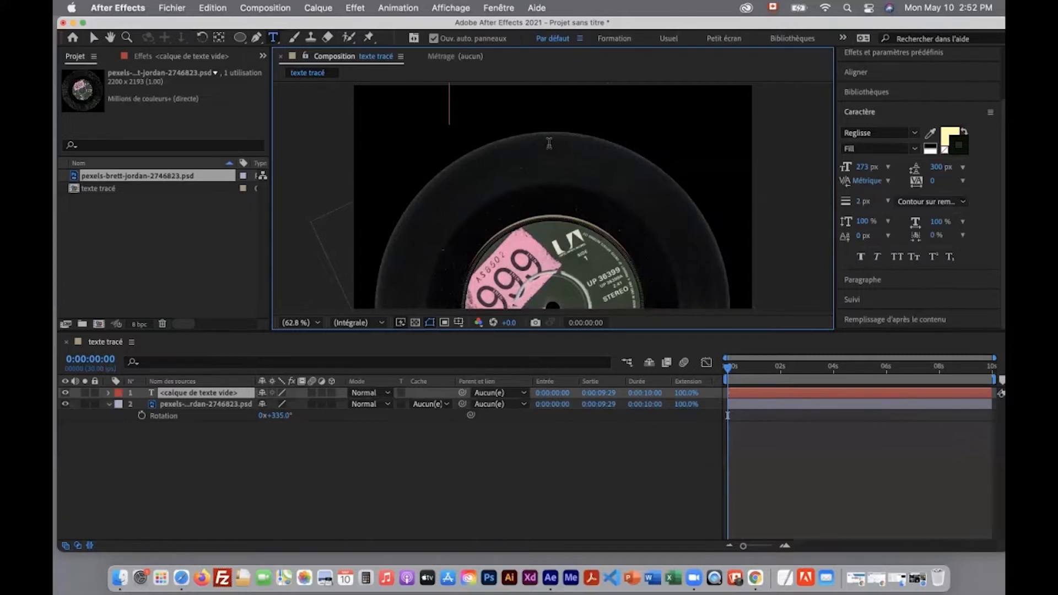
{"action": "type", "text": "33 viny"}
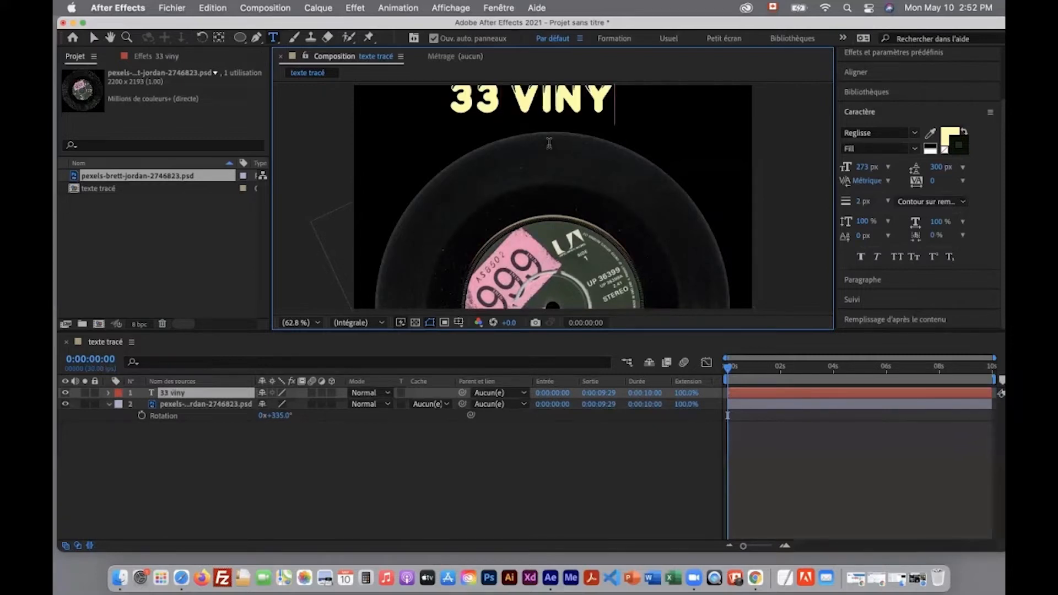
{"action": "type", "text": "les"}
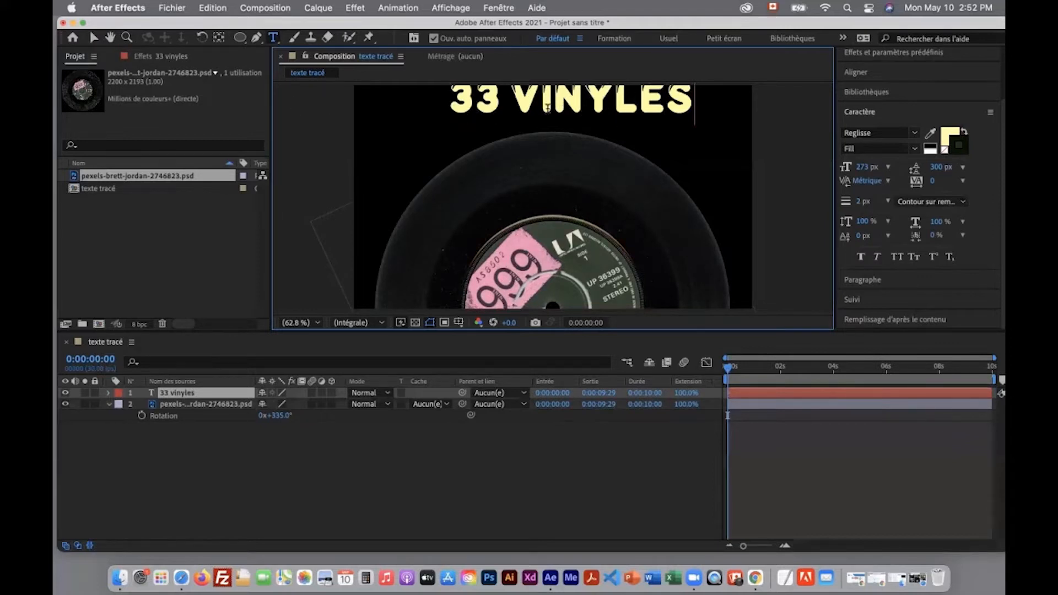
{"action": "left_click", "coordinate": [93, 38]}
{"action": "left_click_drag", "start_coordinate": [470, 110], "coordinate": [445, 121]}
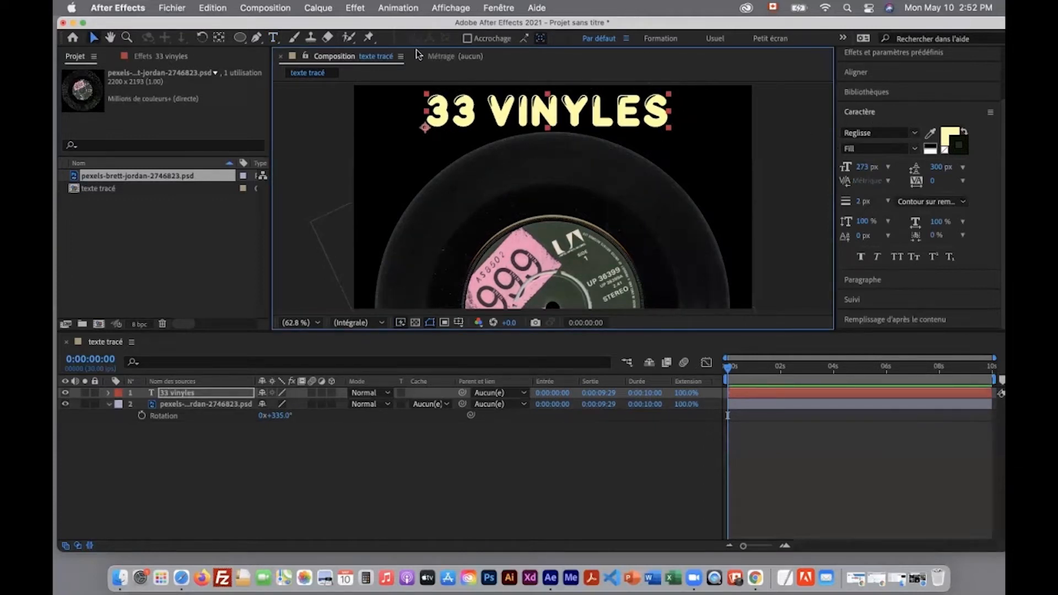
- Set the "33 vinyles" text to a size of 290 px with a beige fill colour
{"action": "left_click", "coordinate": [273, 37]}
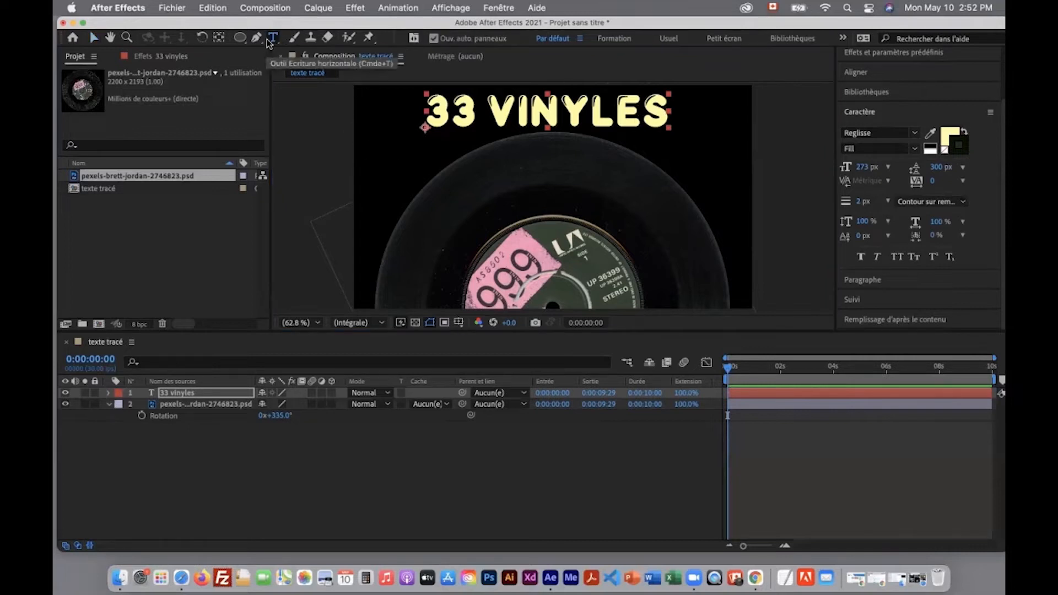
{"action": "left_click_drag", "start_coordinate": [665, 110], "coordinate": [423, 105]}
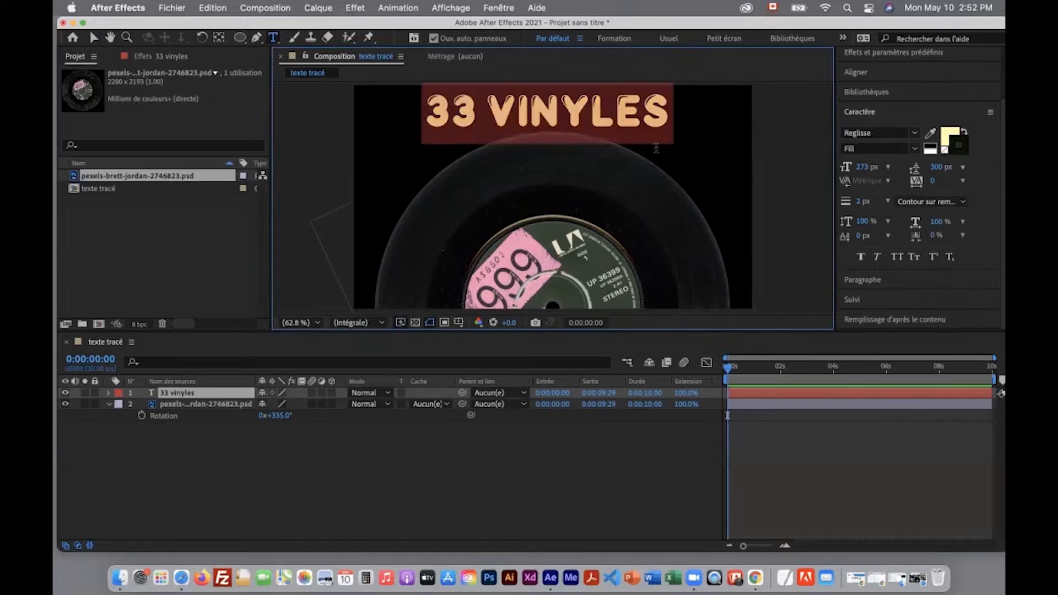
{"action": "left_click", "coordinate": [874, 114]}
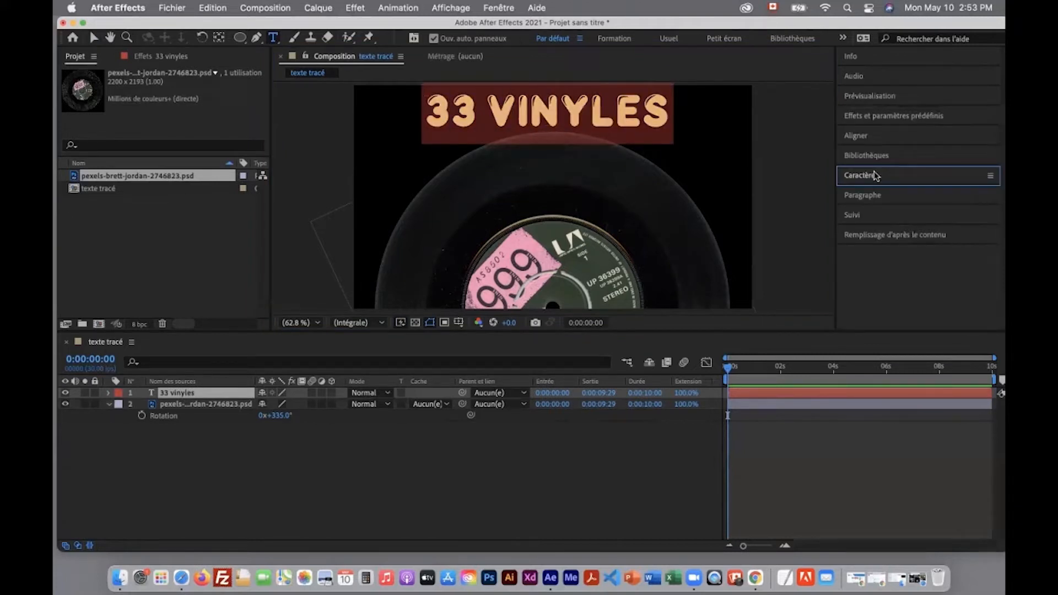
{"action": "left_click", "coordinate": [867, 174]}
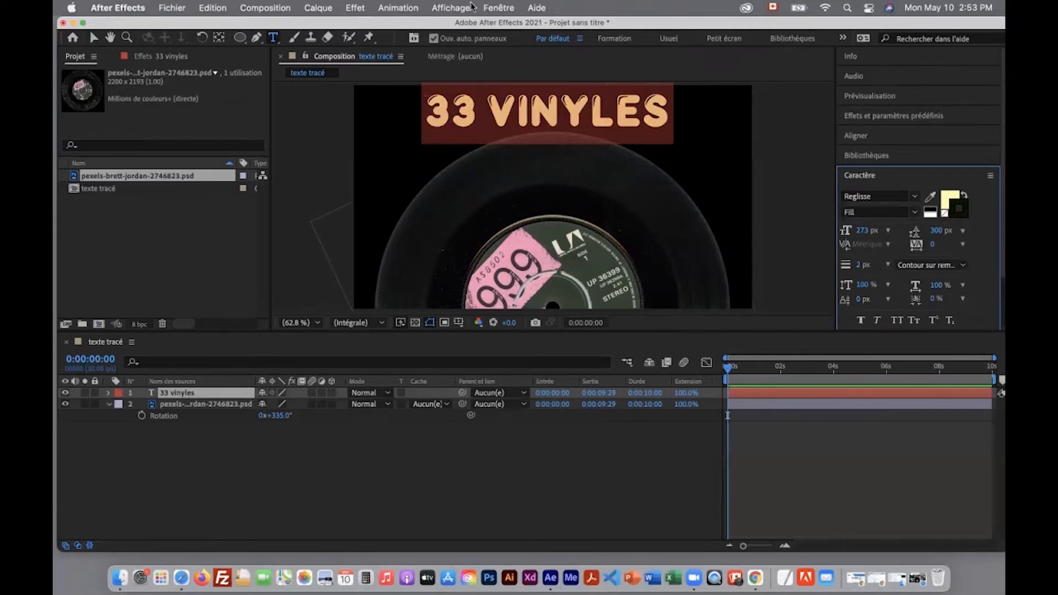
{"action": "left_click", "coordinate": [487, 8]}
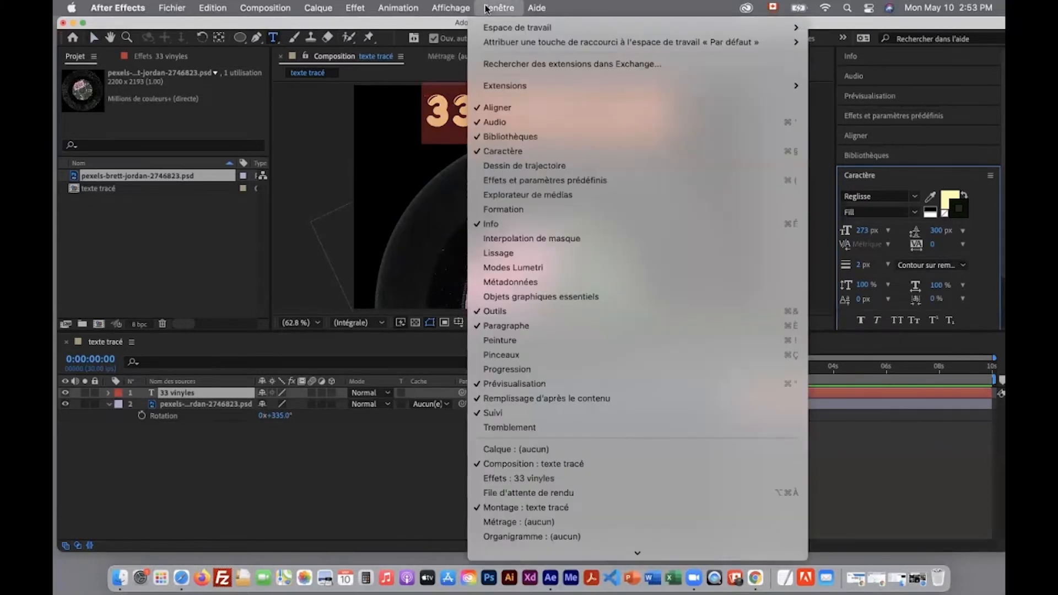
{"action": "left_click", "coordinate": [499, 156]}
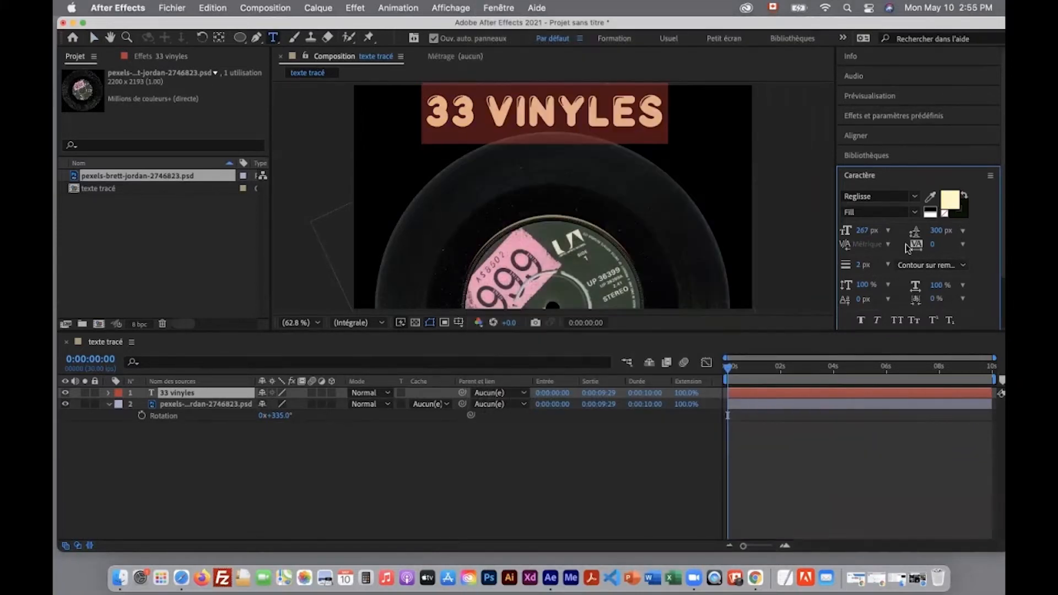
{"action": "left_click_drag", "start_coordinate": [863, 232], "coordinate": [880, 232]}
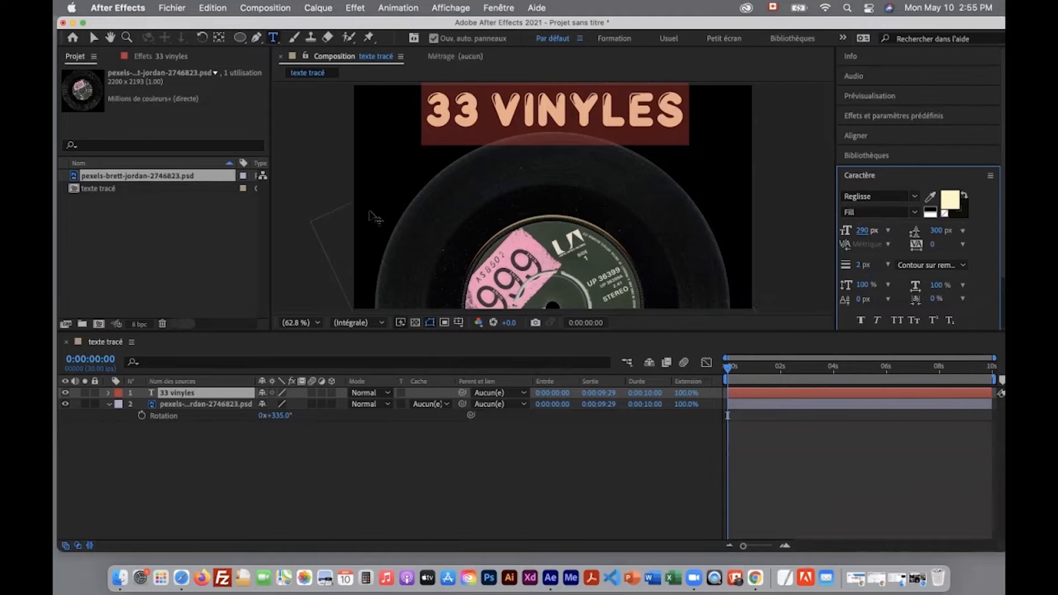
{"action": "left_click", "coordinate": [108, 406]}
{"action": "left_click_drag", "start_coordinate": [685, 101], "coordinate": [426, 100]}
{"action": "left_click", "coordinate": [502, 504]}
- Create a light pink solid named "fond" as the background beneath the text and record layers
{"action": "left_click", "coordinate": [318, 8]}
{"action": "mouse_move", "coordinate": [321, 25]}
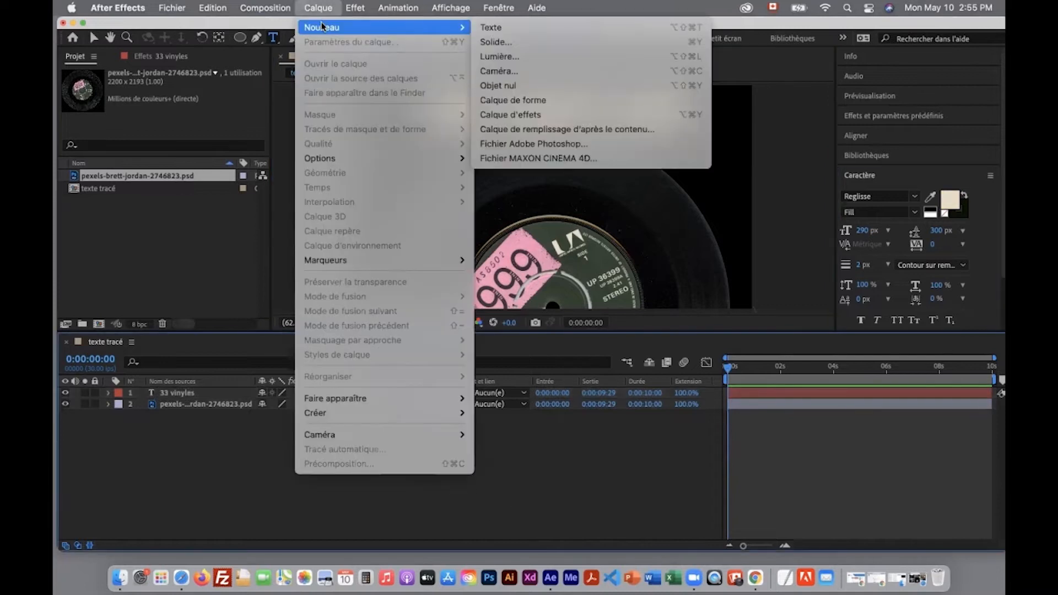
{"action": "left_click", "coordinate": [524, 43]}
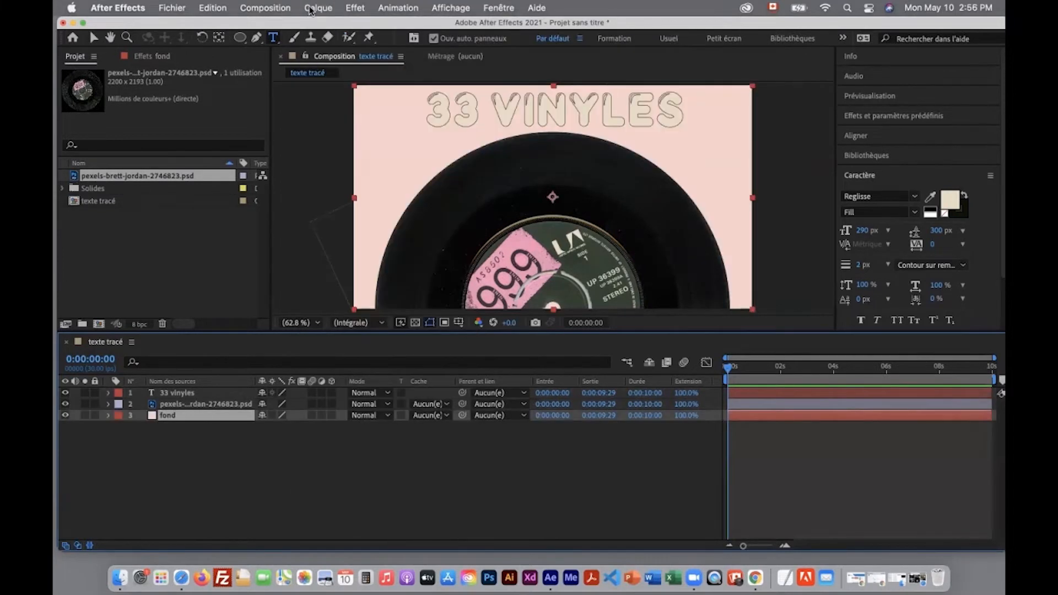
- Apply a drop shadow layer style (Ombre portée) with size 20 to the "33 vinyles" text layer
{"action": "left_click", "coordinate": [312, 10]}
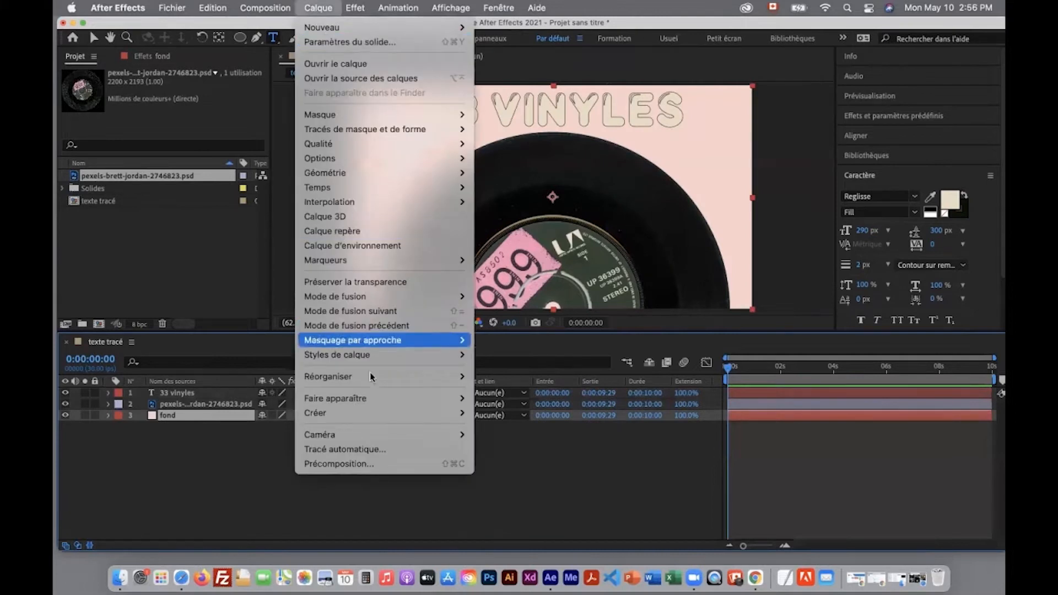
{"action": "mouse_move", "coordinate": [359, 358]}
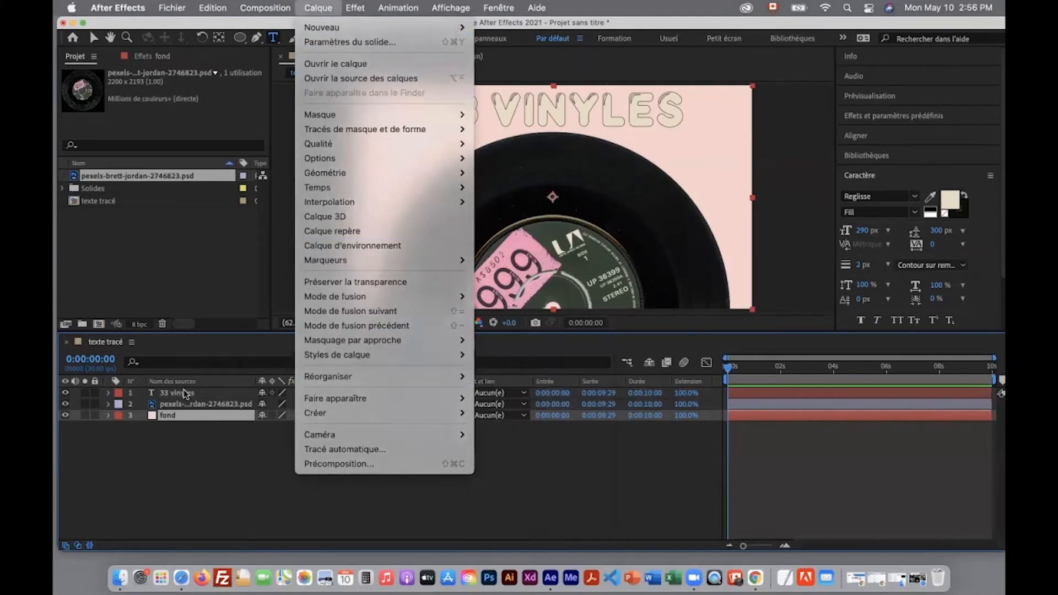
{"action": "left_click", "coordinate": [185, 393]}
{"action": "left_click", "coordinate": [185, 393]}
{"action": "left_click", "coordinate": [313, 11]}
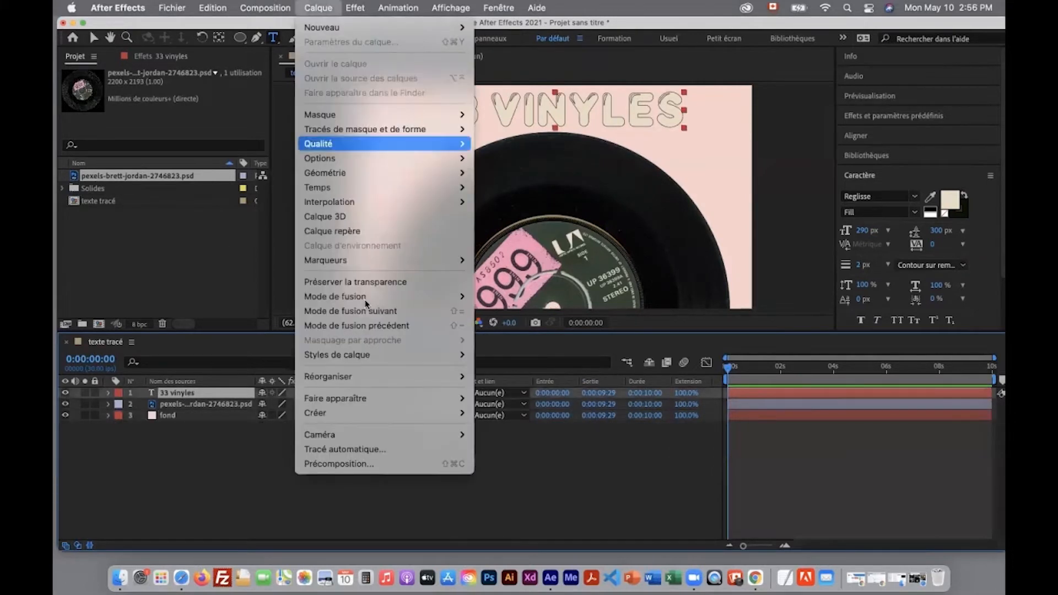
{"action": "mouse_move", "coordinate": [451, 354]}
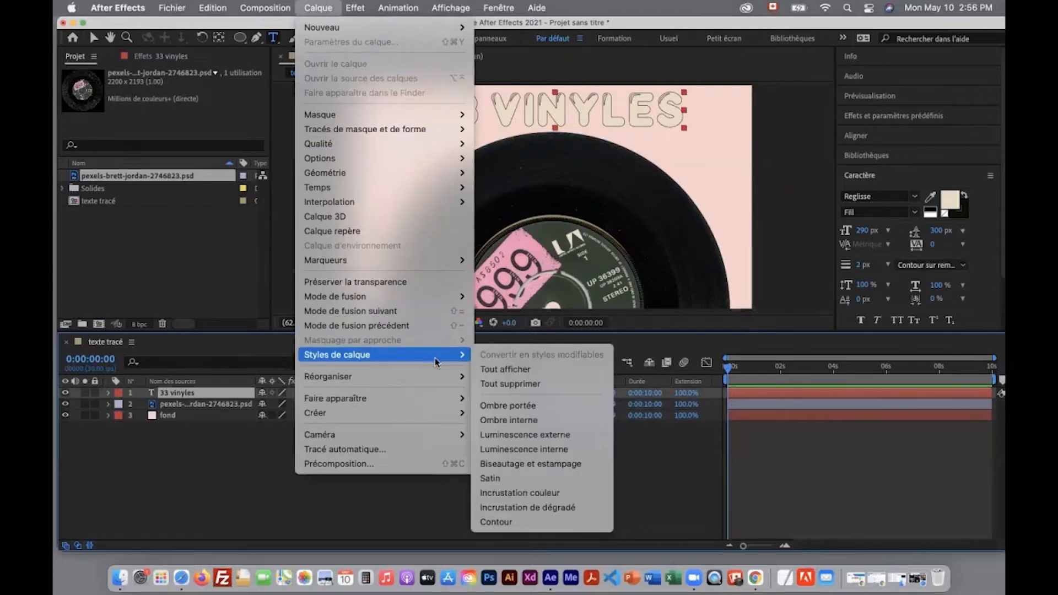
{"action": "left_click", "coordinate": [533, 409]}
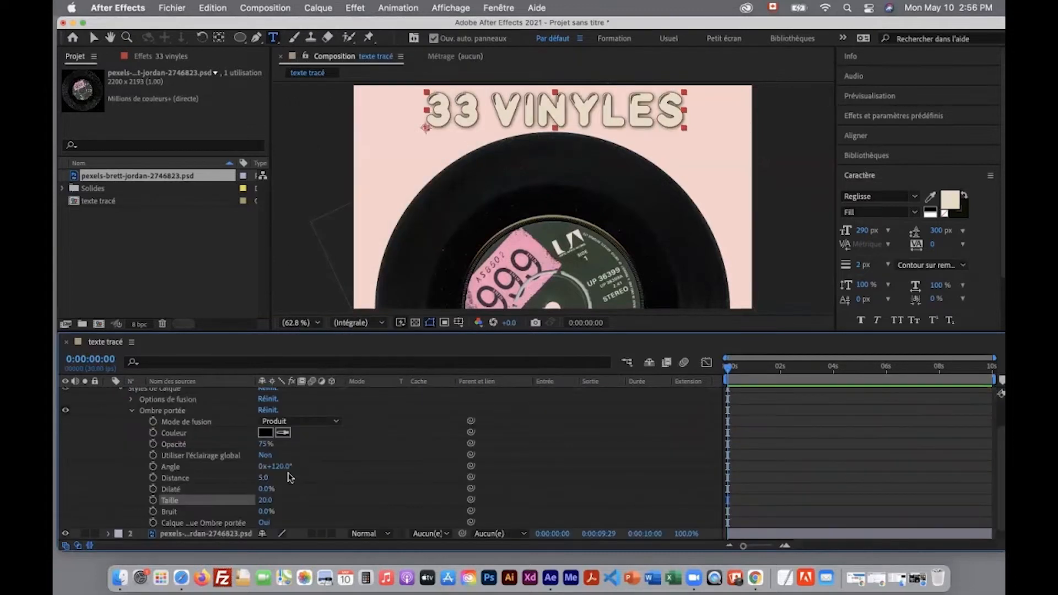
{"action": "scroll", "coordinate": [288, 491], "scroll_direction": "down", "scroll_amount": 1}
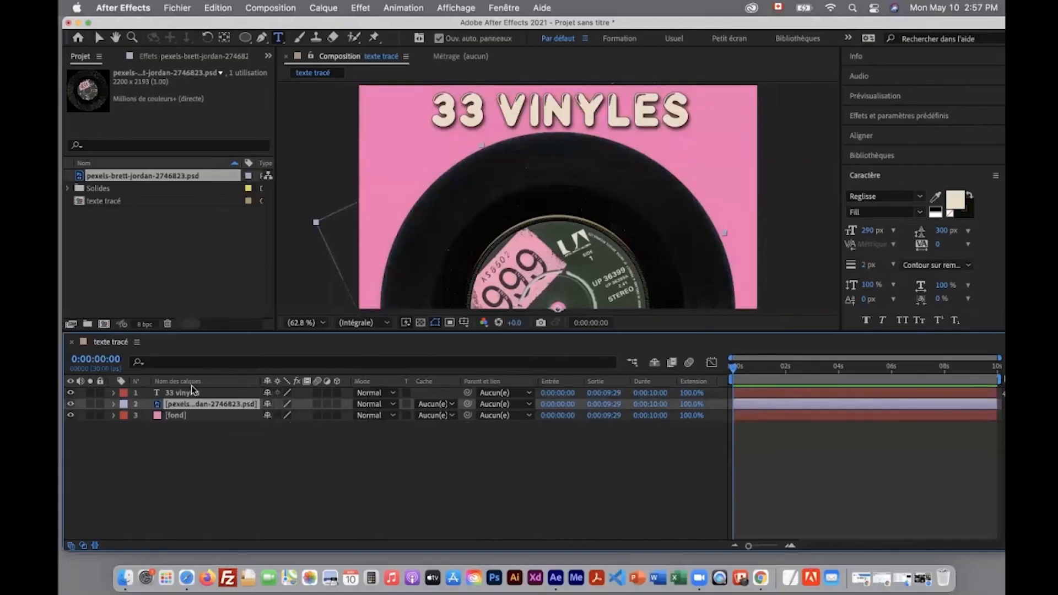
- Activate the Pen tool with the "33 vinyles" text layer selected
{"action": "left_click", "coordinate": [194, 393]}
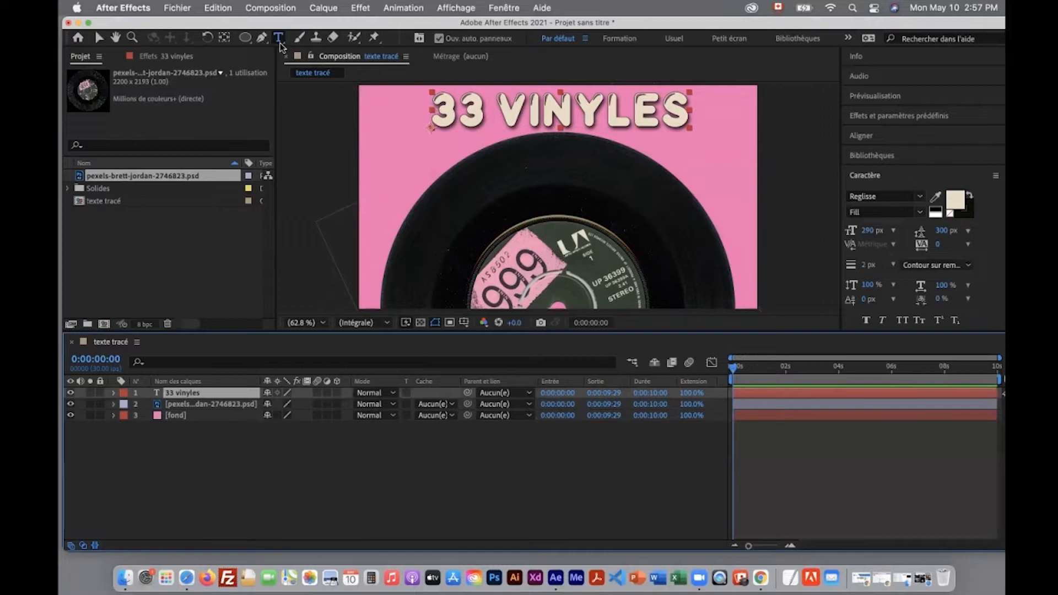
{"action": "left_click_drag", "start_coordinate": [266, 41], "coordinate": [303, 40]}
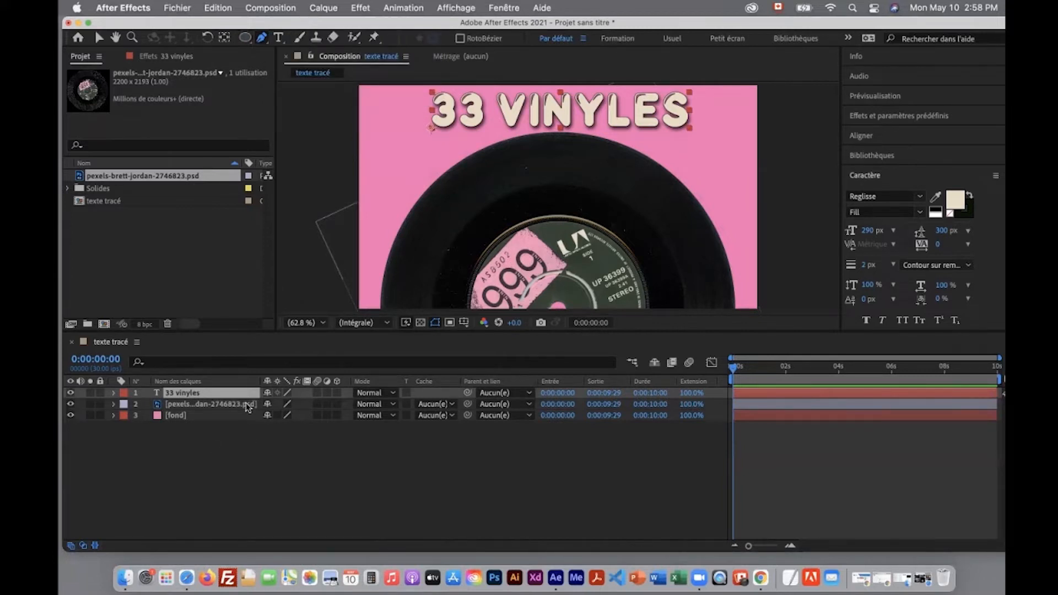
{"action": "left_click", "coordinate": [199, 394]}
{"action": "left_click", "coordinate": [214, 437]}
{"action": "left_click", "coordinate": [201, 394]}
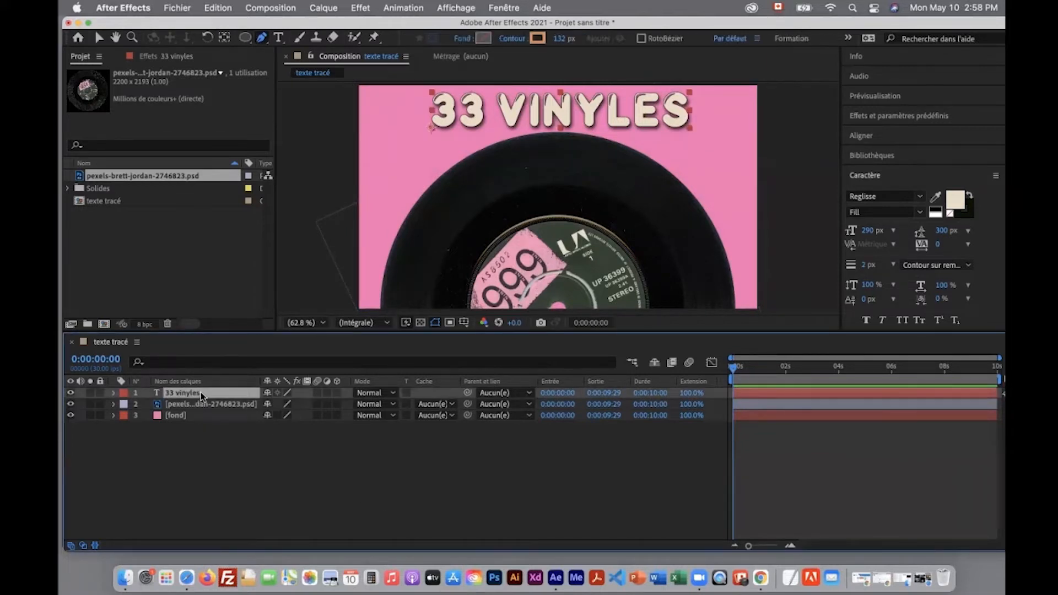
{"action": "left_click", "coordinate": [201, 438]}
{"action": "left_click", "coordinate": [188, 394]}
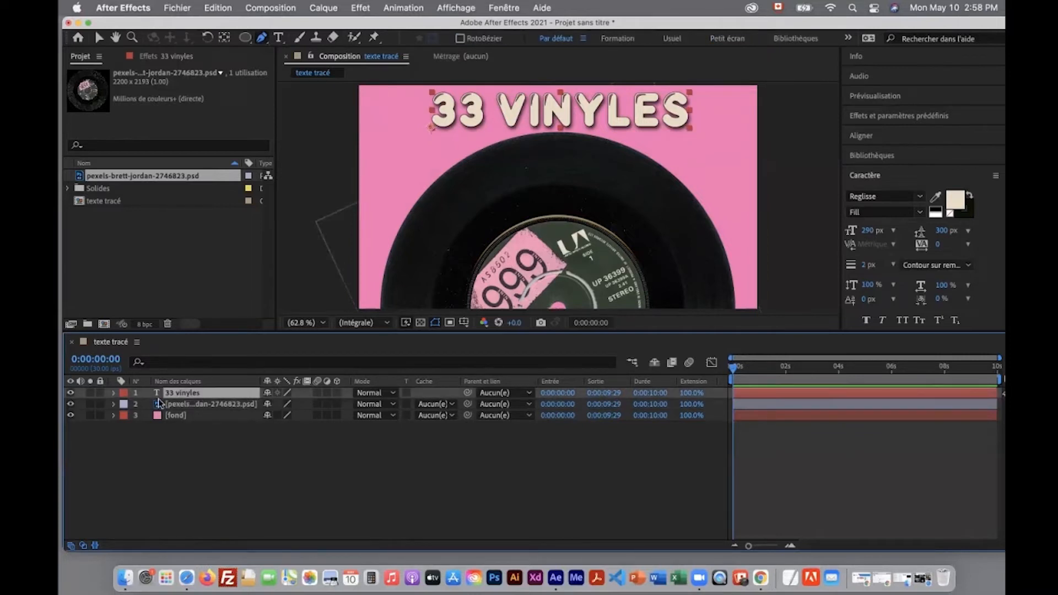
- Draw a zigzag Pen path across the record with no layer selected, and delete the resulting shape layer
{"action": "left_click", "coordinate": [218, 450]}
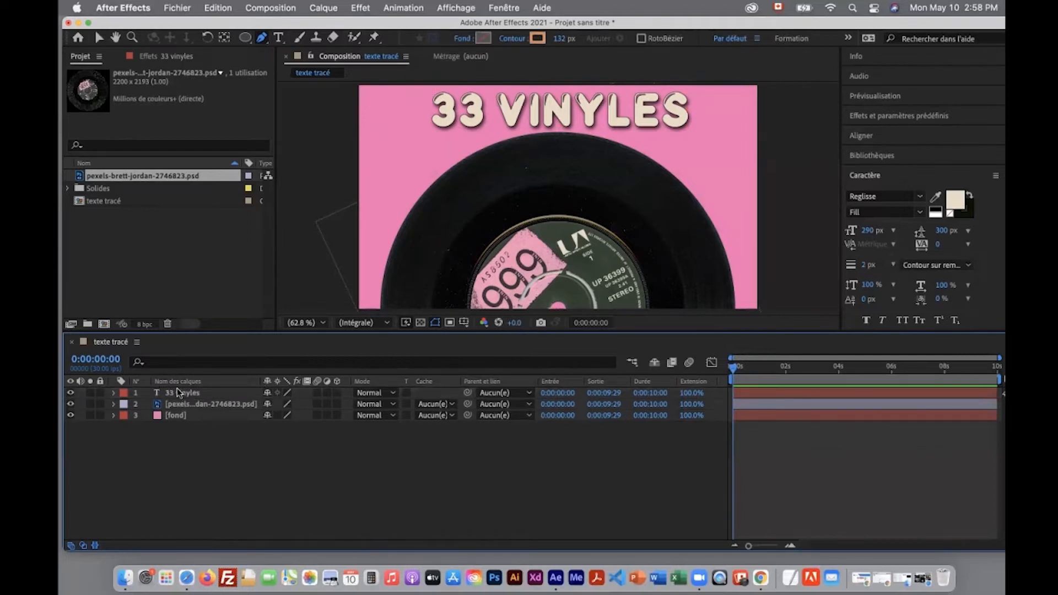
{"action": "left_click", "coordinate": [680, 193]}
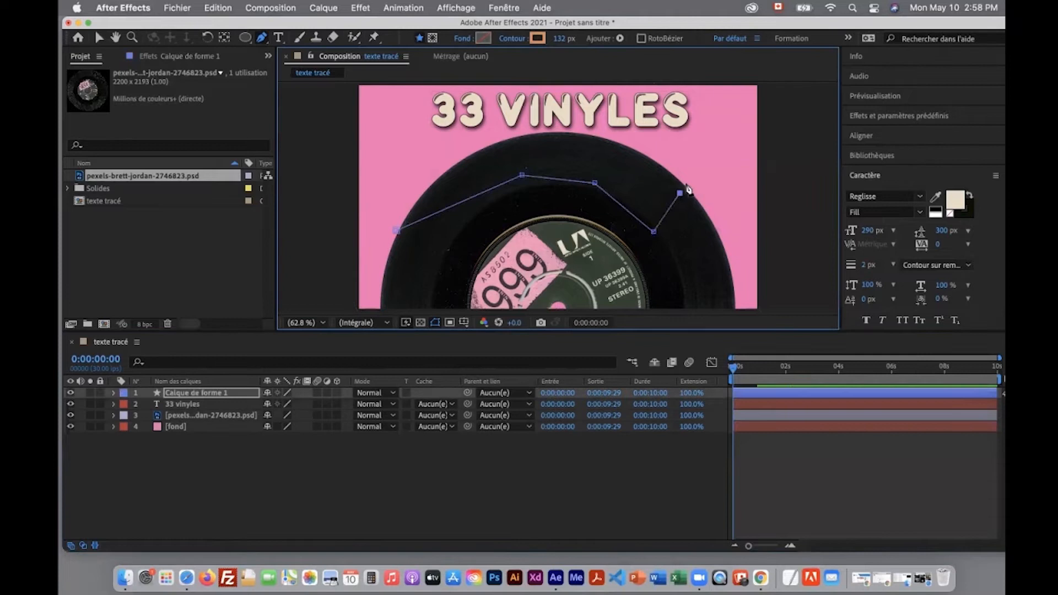
{"action": "left_click", "coordinate": [693, 174]}
{"action": "left_click", "coordinate": [188, 394]}
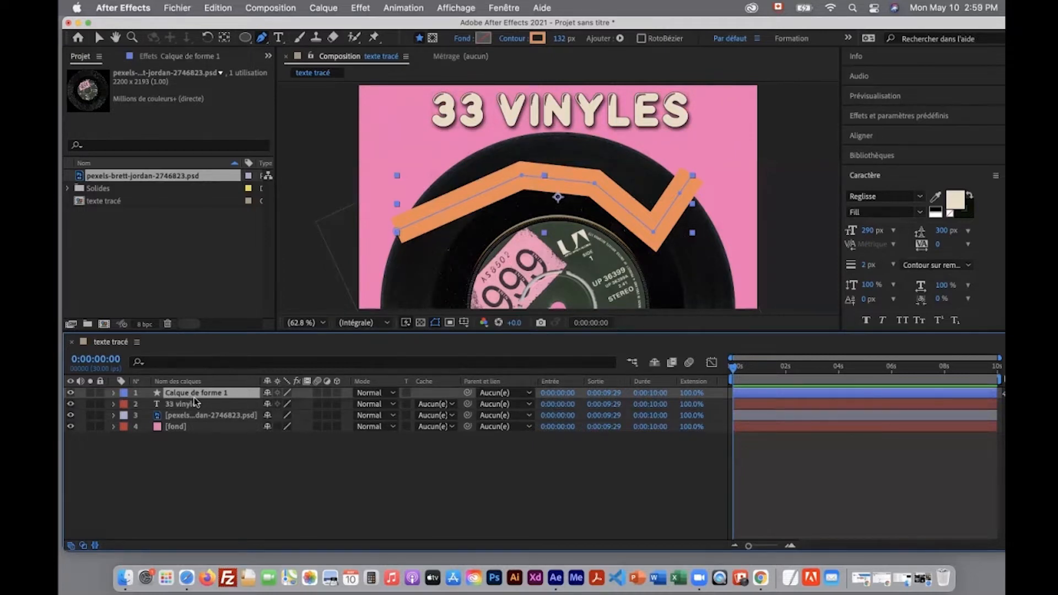
{"action": "key", "text": "Delete"}
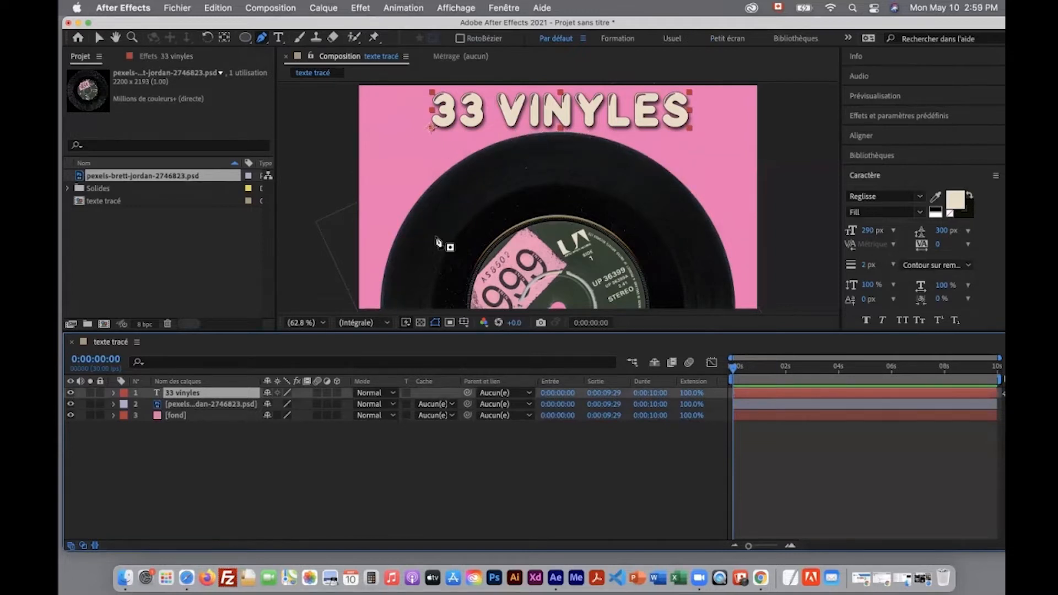
- Draw an open three-point curved mask path on the "33 vinyles" text layer, following the record's outer edge across the visible half
{"action": "key", "text": "comma"}
{"action": "key", "text": "comma"}
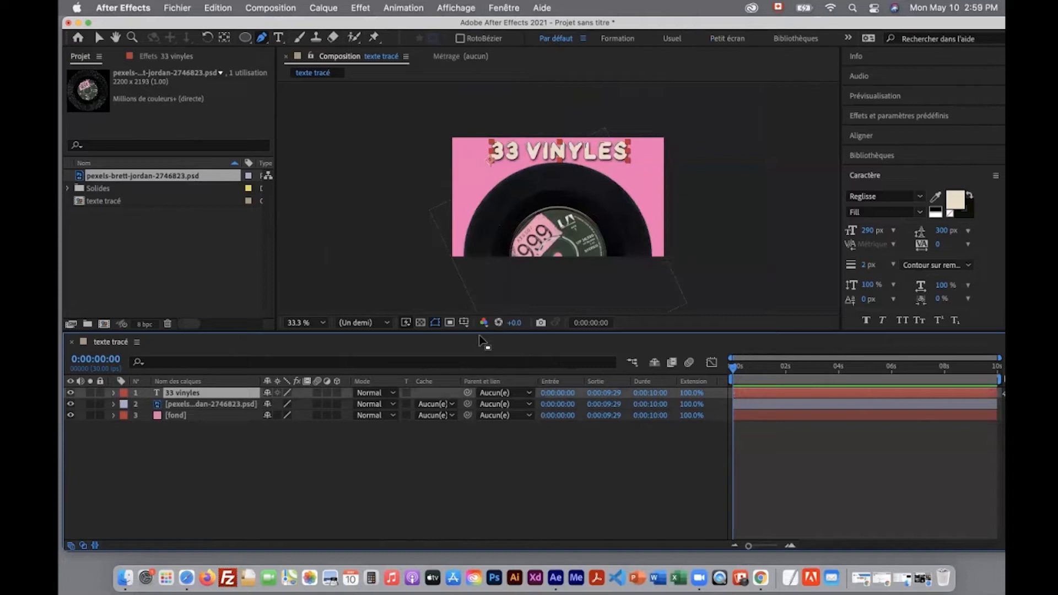
{"action": "left_click_drag", "start_coordinate": [484, 332], "coordinate": [387, 458]}
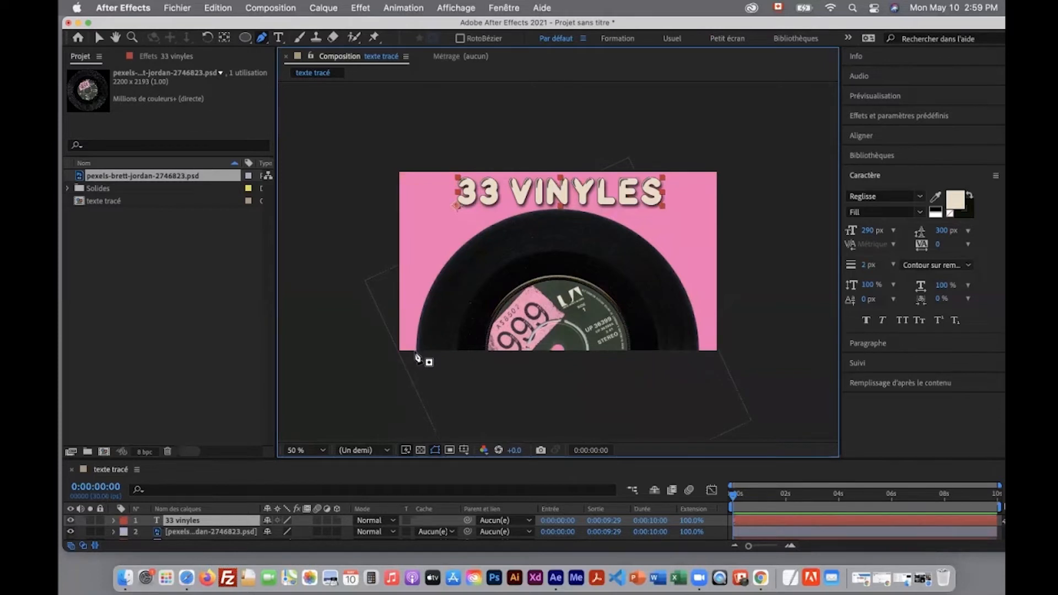
{"action": "left_click", "coordinate": [415, 351]}
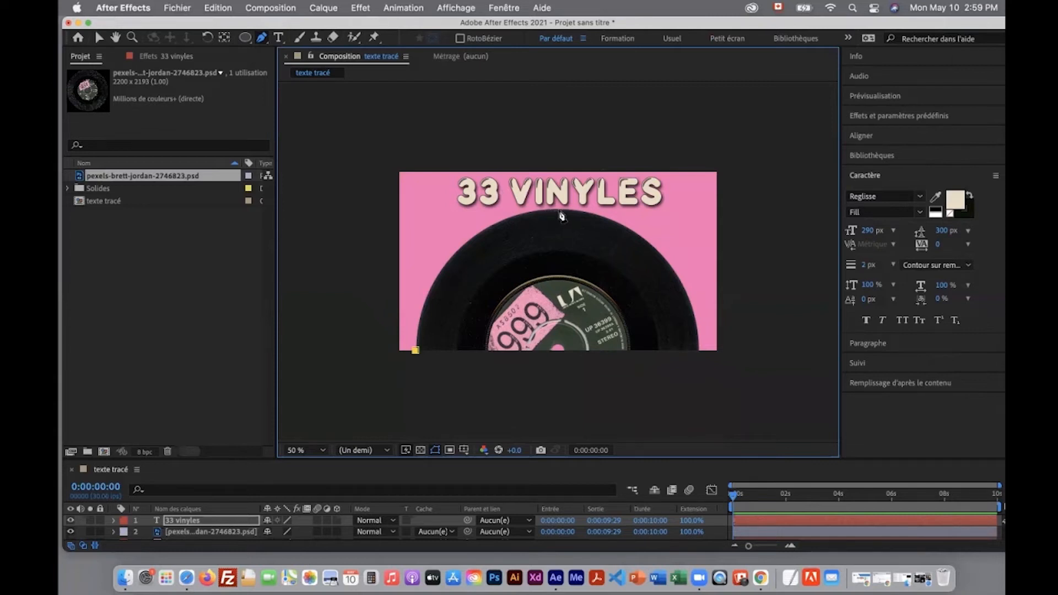
{"action": "left_click_drag", "start_coordinate": [558, 209], "coordinate": [698, 210]}
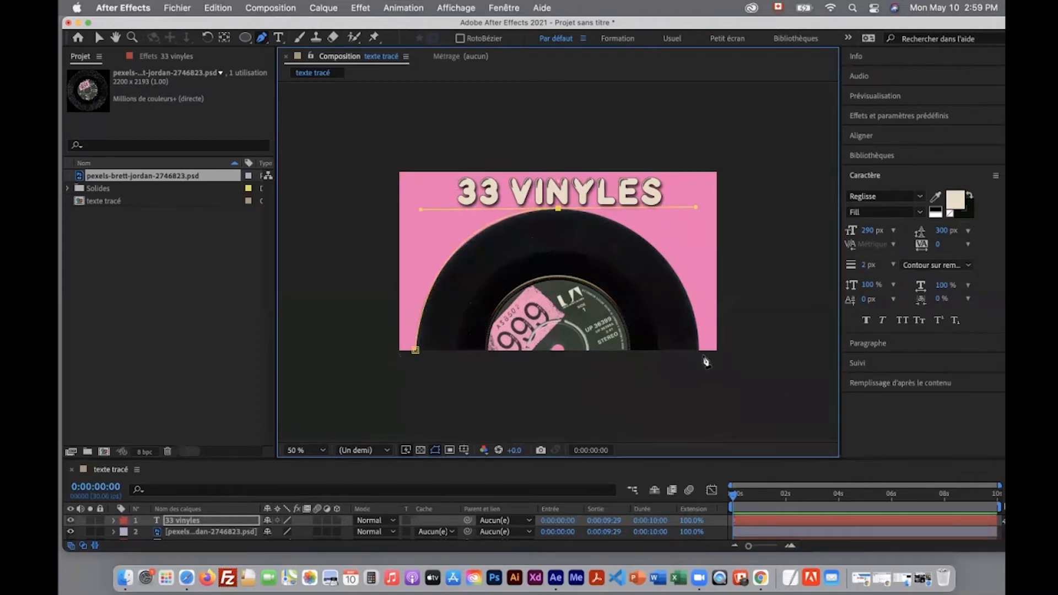
{"action": "left_click", "coordinate": [700, 350]}
{"action": "left_click", "coordinate": [725, 381], "text": "super"}
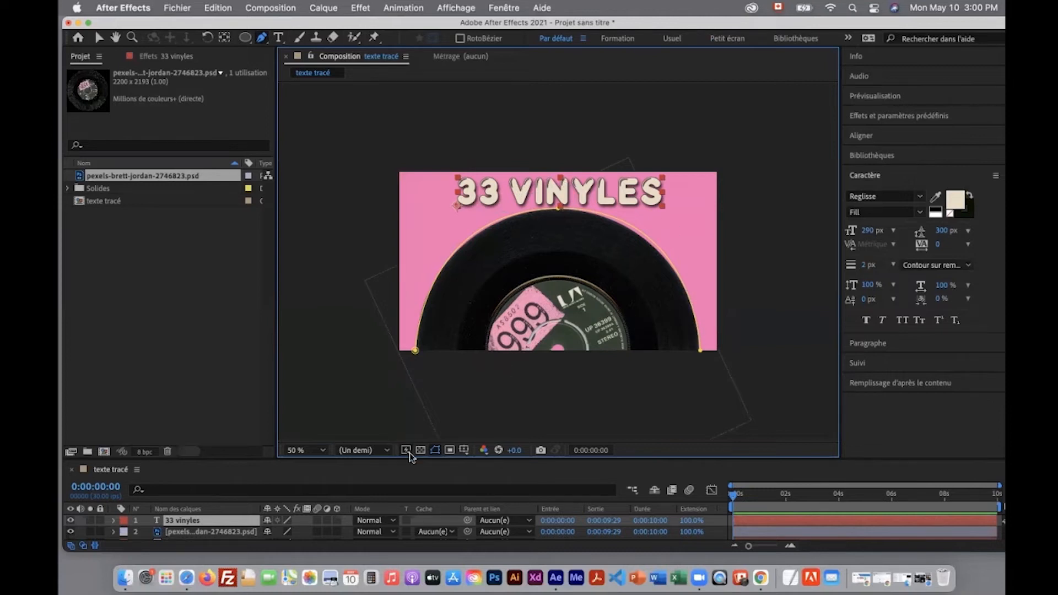
- Adjust the mask path's end points, top point and curve handles so the arc sits slightly outside the record's edge
{"action": "left_click_drag", "start_coordinate": [409, 459], "coordinate": [409, 349]}
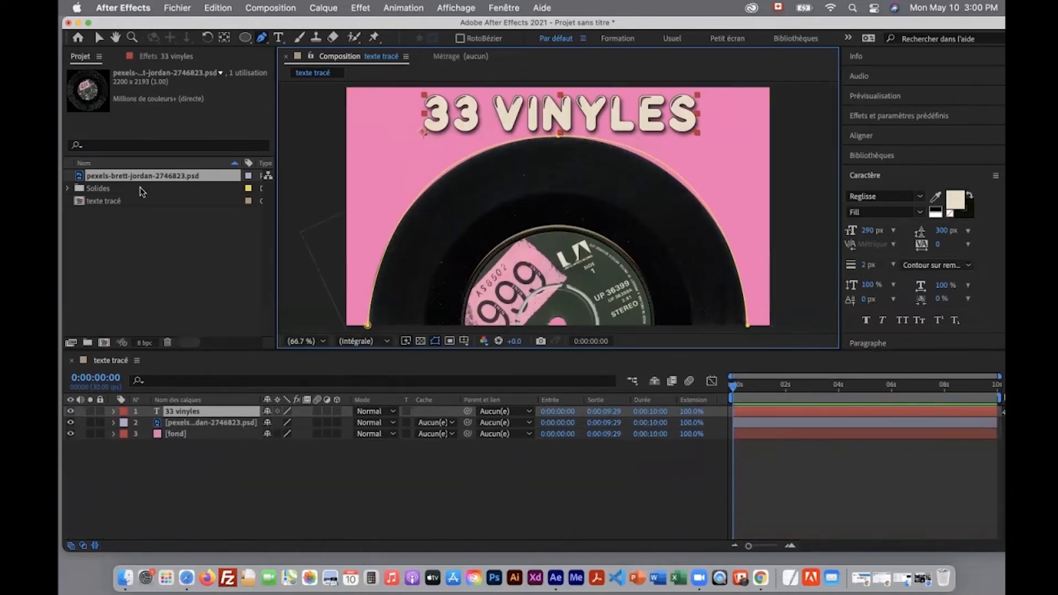
{"action": "left_click", "coordinate": [98, 37]}
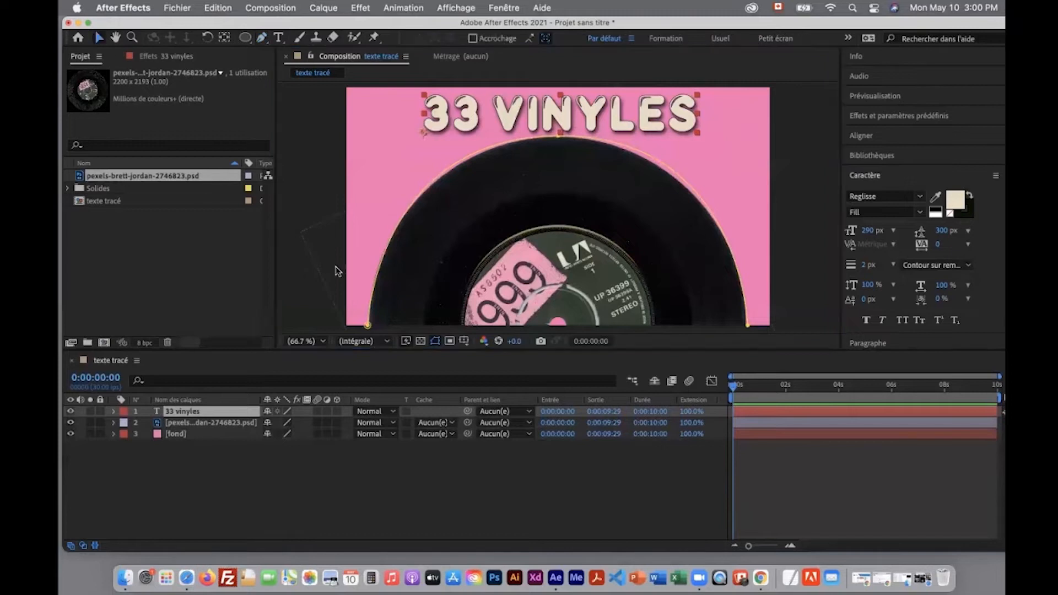
{"action": "left_click", "coordinate": [366, 325]}
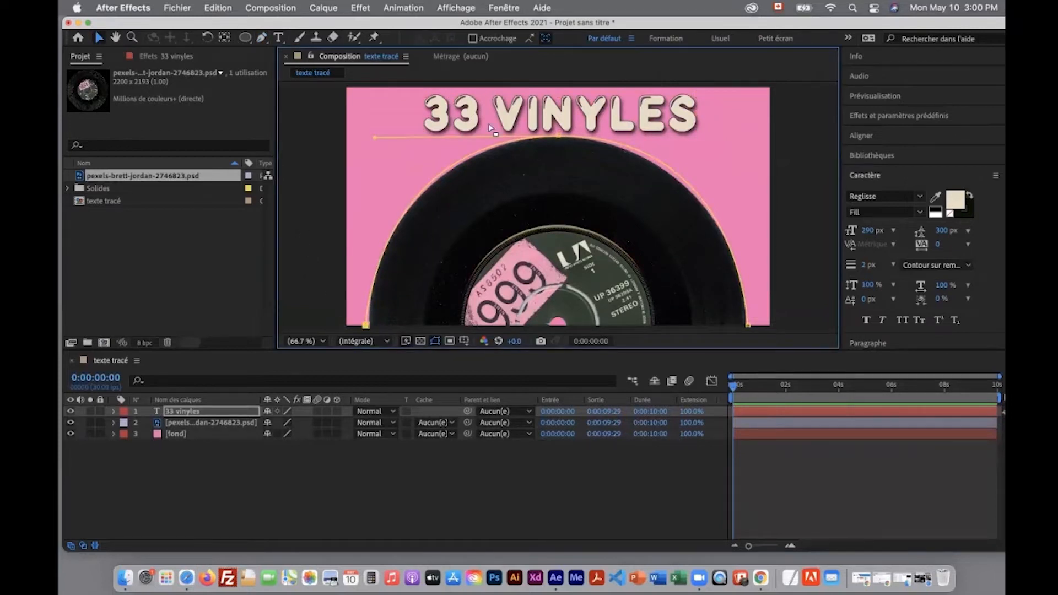
{"action": "left_click", "coordinate": [559, 135]}
{"action": "left_click_drag", "start_coordinate": [748, 325], "coordinate": [750, 325]}
{"action": "left_click_drag", "start_coordinate": [741, 134], "coordinate": [732, 135]}
{"action": "left_click_drag", "start_coordinate": [558, 136], "coordinate": [748, 133]}
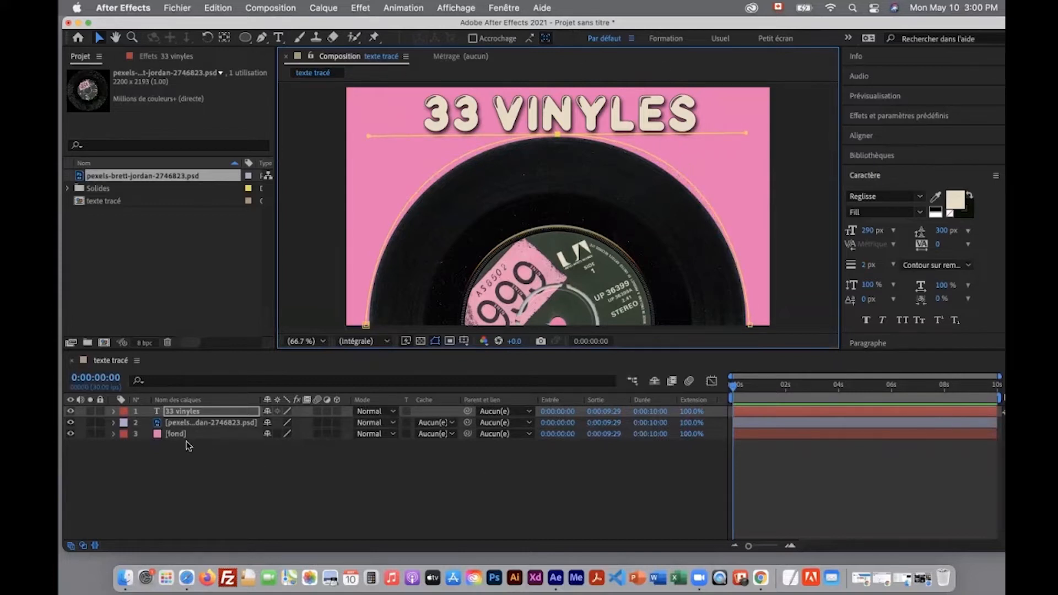
- Rename the text layer's mask as "Masque sur vinyles"
{"action": "left_click", "coordinate": [196, 414]}
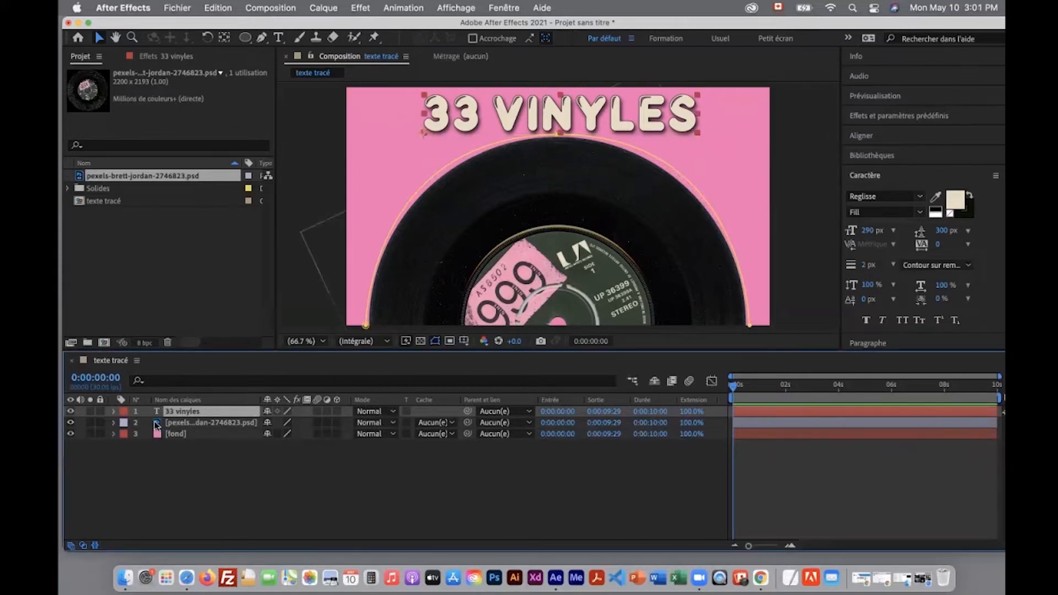
{"action": "left_click", "coordinate": [113, 412]}
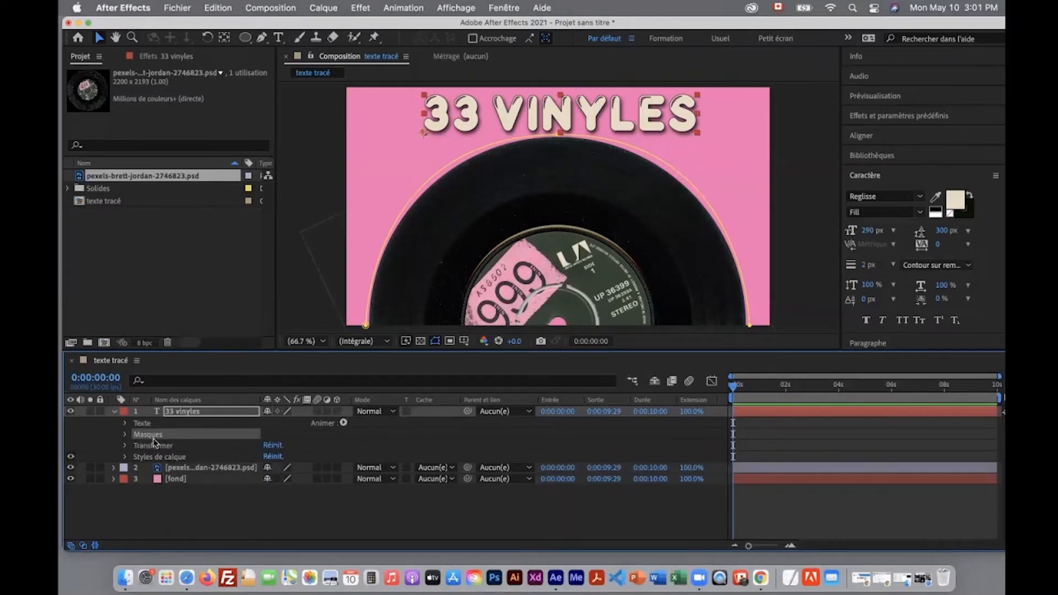
{"action": "left_click", "coordinate": [125, 436]}
{"action": "left_click", "coordinate": [176, 447]}
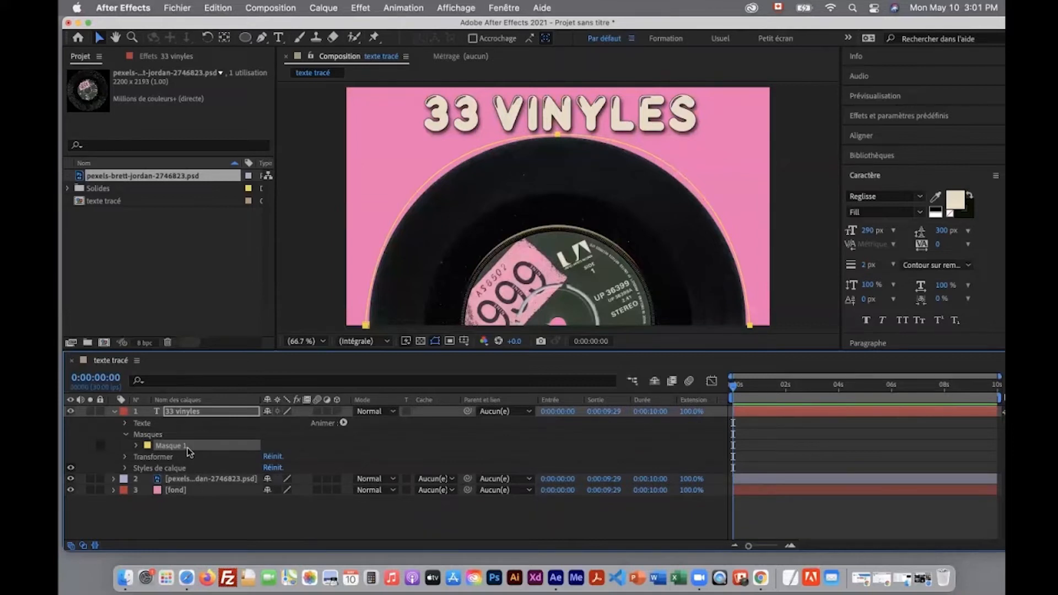
{"action": "key", "text": "Return"}
{"action": "left_click", "coordinate": [202, 447]}
{"action": "key", "text": "BackSpace"}
{"action": "type", "text": "sur vinyles"}
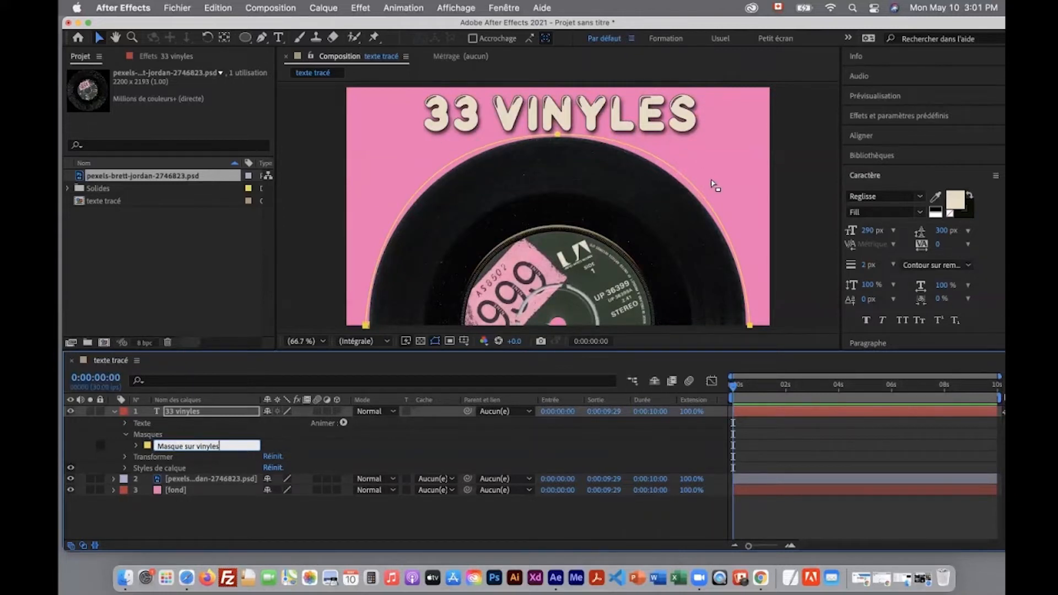
- Change the mask's display colour to green (2CC000)
{"action": "left_click", "coordinate": [148, 446]}
{"action": "left_click", "coordinate": [282, 293]}
{"action": "left_click_drag", "start_coordinate": [283, 342], "coordinate": [284, 353]}
{"action": "left_click_drag", "start_coordinate": [265, 311], "coordinate": [266, 277]}
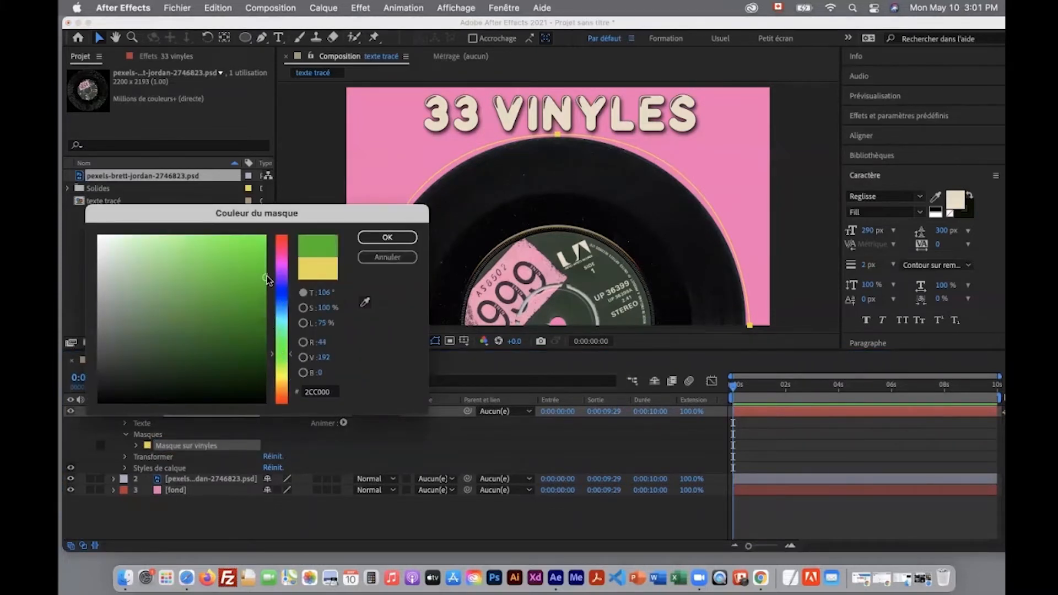
{"action": "left_click", "coordinate": [387, 237]}
- Set the text's path option (Chemin) to "Masque sur vinyles" so the title follows the arc
{"action": "left_click", "coordinate": [126, 423]}
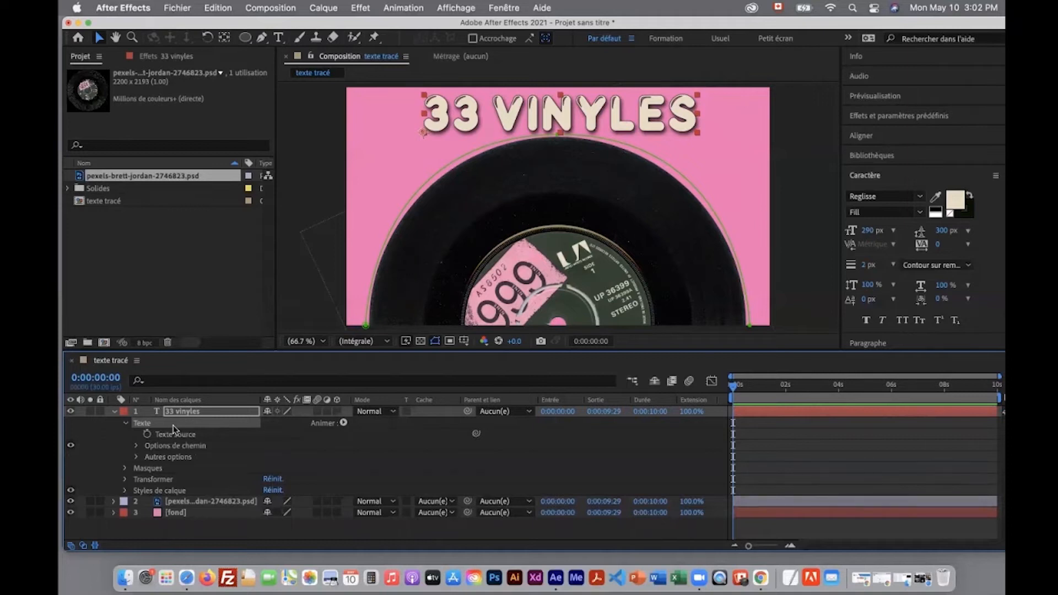
{"action": "left_click", "coordinate": [125, 424]}
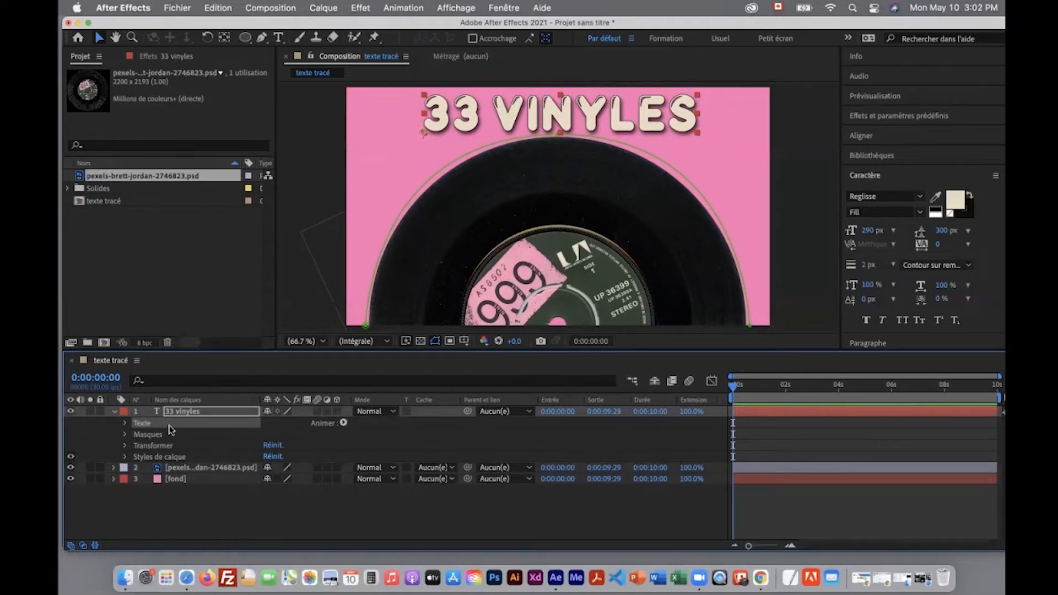
{"action": "left_click", "coordinate": [125, 423]}
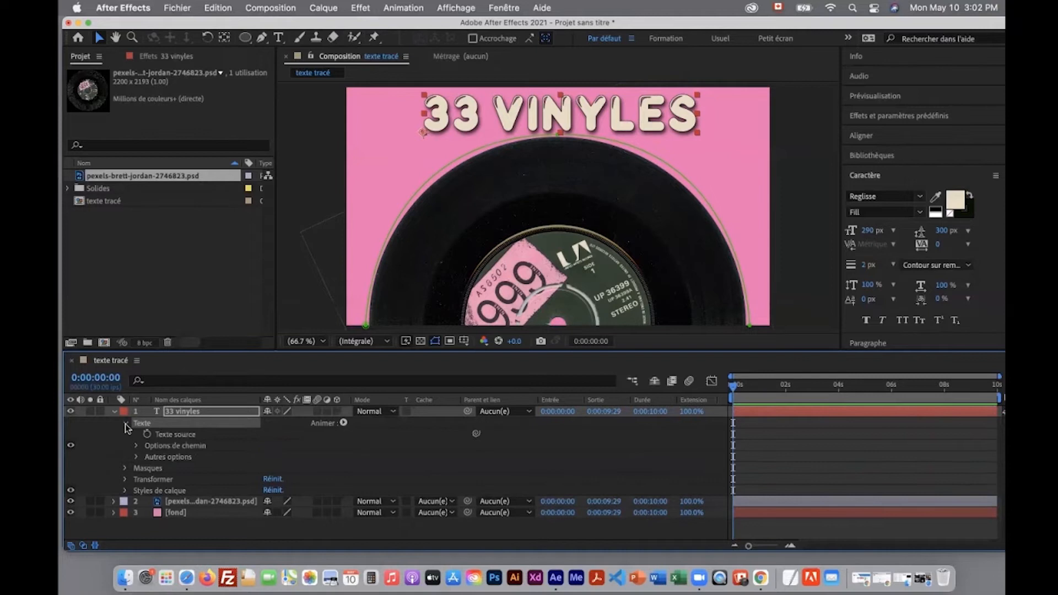
{"action": "left_click", "coordinate": [157, 446]}
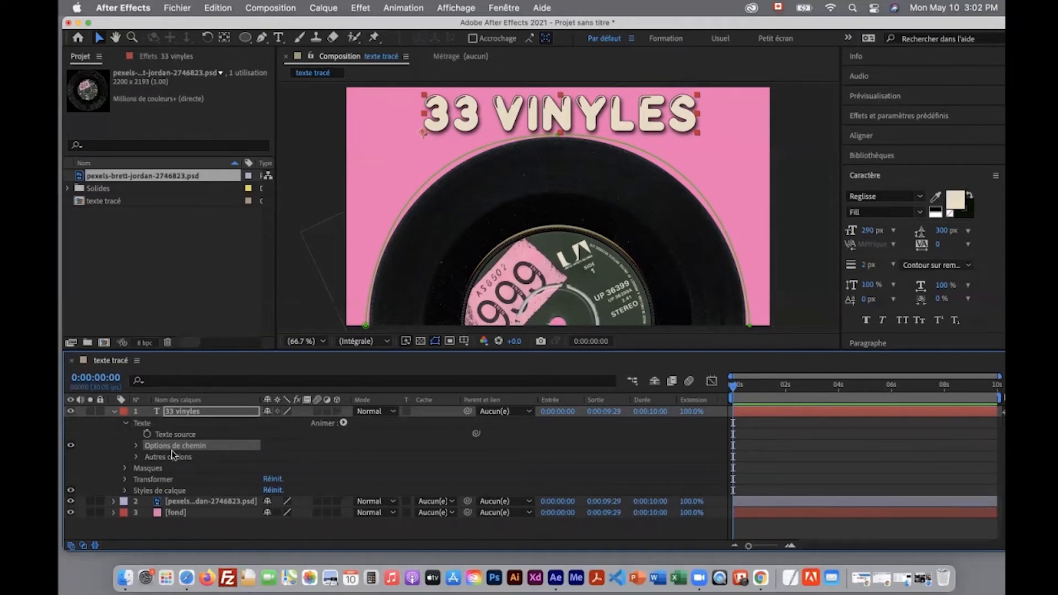
{"action": "left_click", "coordinate": [137, 445]}
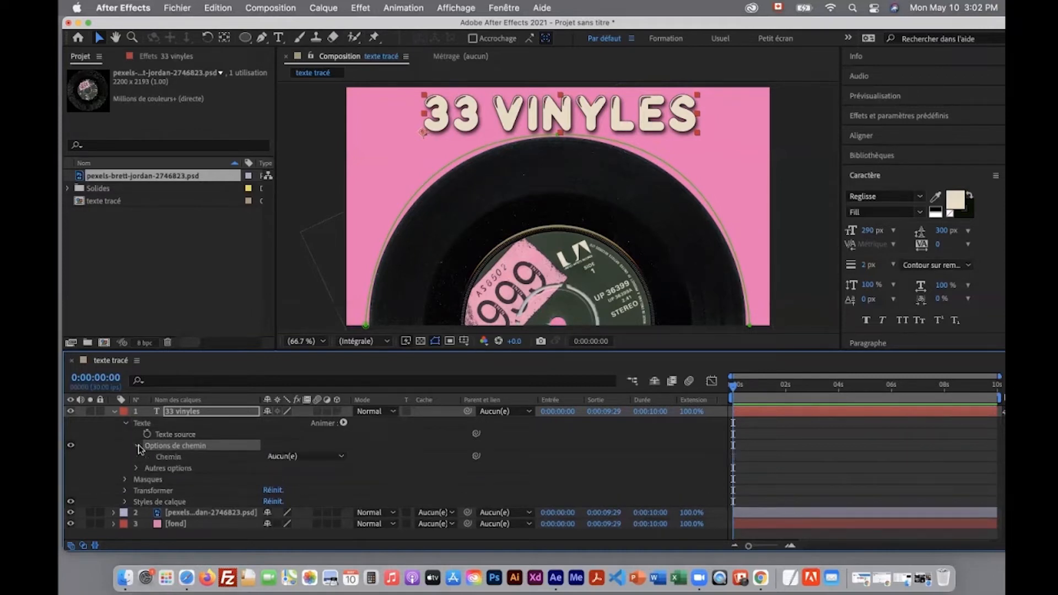
{"action": "left_click", "coordinate": [138, 446]}
{"action": "left_click", "coordinate": [137, 446]}
{"action": "left_click", "coordinate": [288, 458]}
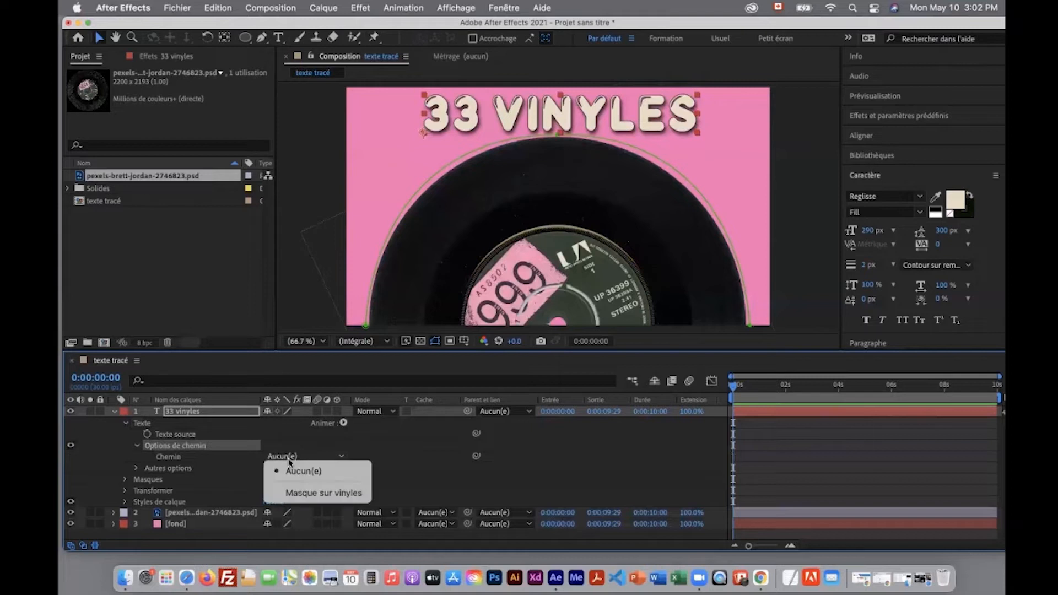
{"action": "left_click", "coordinate": [332, 494]}
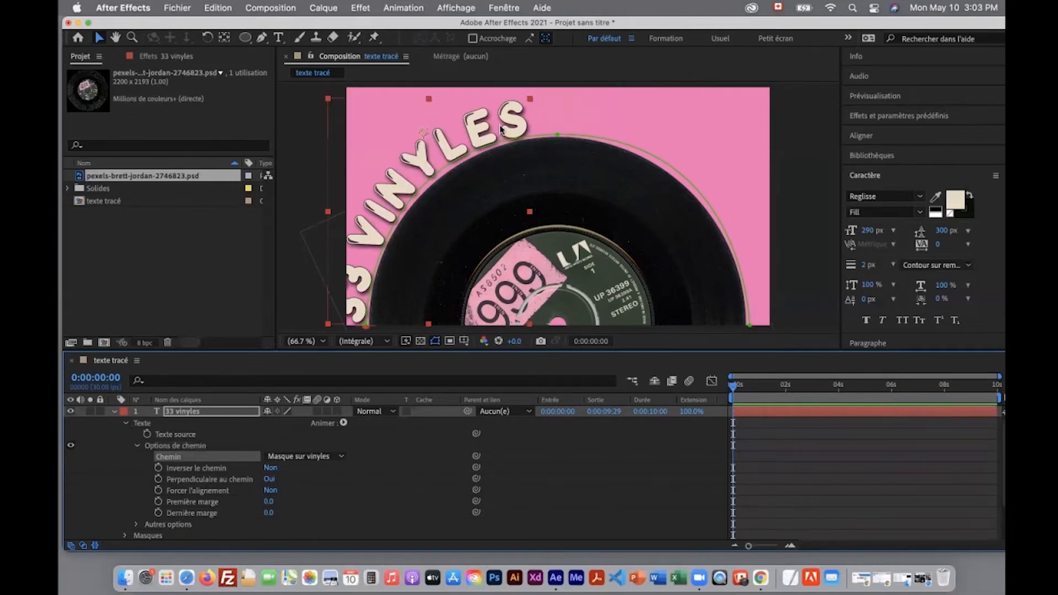
- Try centre and right paragraph alignment for the title on its path, and return it to left alignment
{"action": "left_click", "coordinate": [900, 177]}
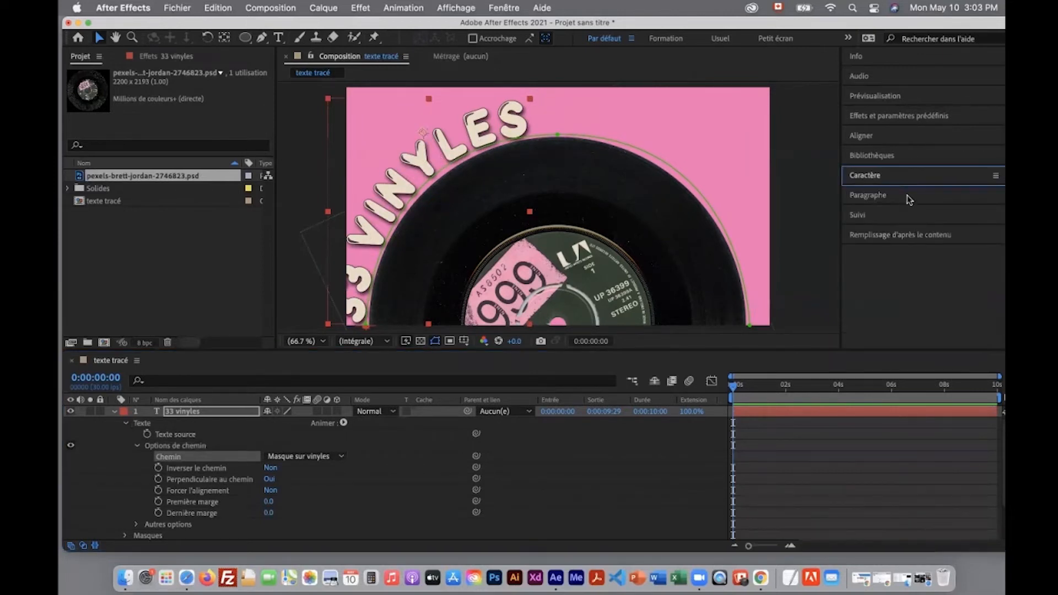
{"action": "left_click", "coordinate": [909, 197]}
{"action": "left_click", "coordinate": [871, 215]}
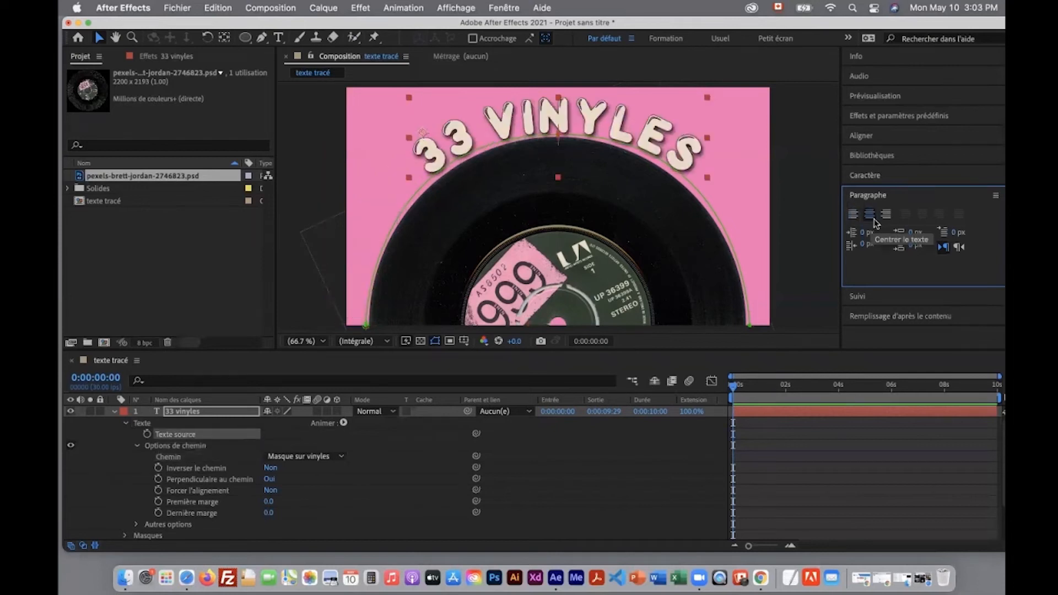
{"action": "left_click", "coordinate": [886, 215]}
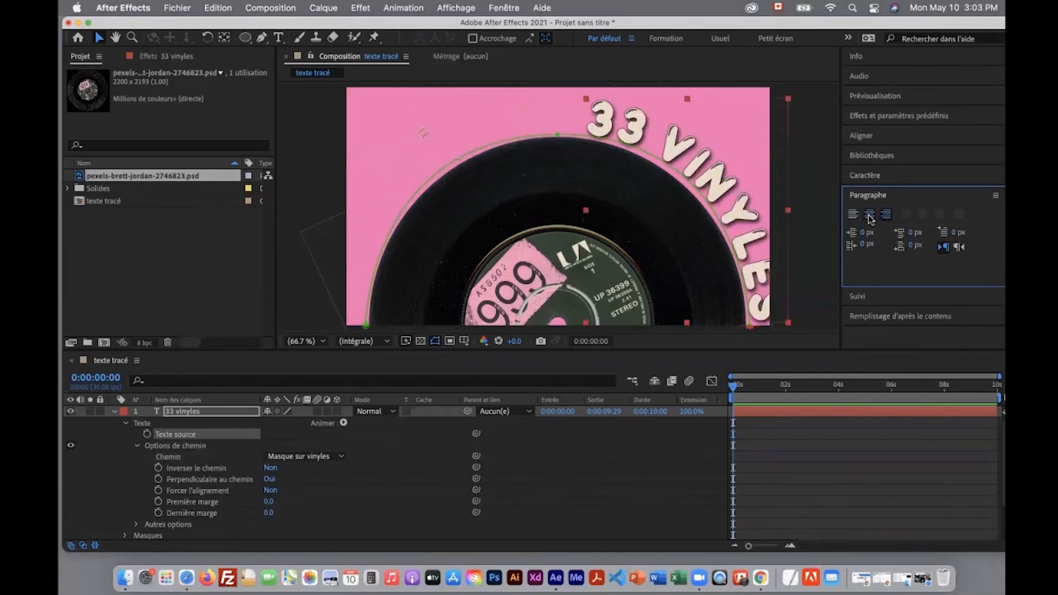
{"action": "left_click", "coordinate": [871, 216]}
{"action": "left_click", "coordinate": [853, 215]}
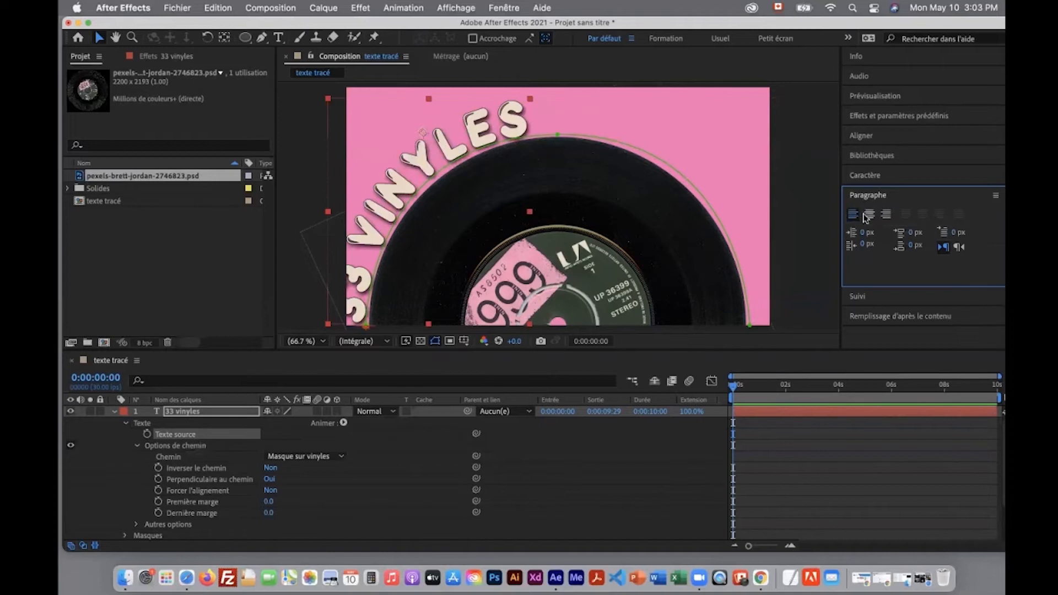
{"action": "left_click", "coordinate": [869, 215]}
{"action": "left_click", "coordinate": [885, 215]}
{"action": "left_click", "coordinate": [854, 215]}
- Try reversing the text path (Inverser le chemin) on and off, leaving it set to Non
{"action": "left_click", "coordinate": [340, 458]}
{"action": "left_click", "coordinate": [322, 491]}
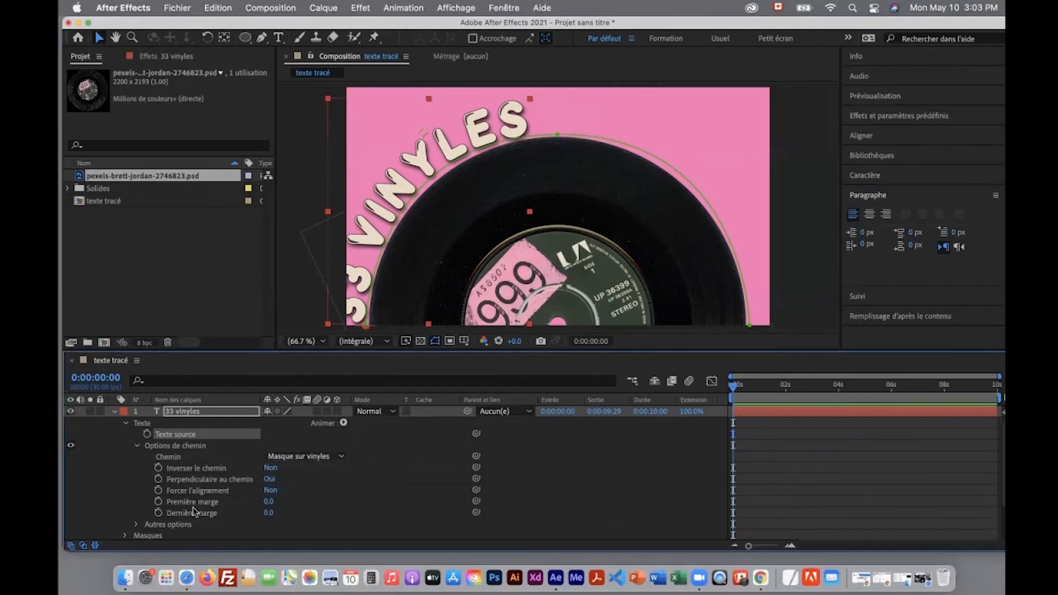
{"action": "left_click", "coordinate": [265, 468]}
{"action": "left_click", "coordinate": [263, 468]}
{"action": "left_click", "coordinate": [270, 468]}
{"action": "left_click", "coordinate": [269, 468]}
{"action": "left_click", "coordinate": [268, 468]}
{"action": "left_click", "coordinate": [264, 468]}
{"action": "left_click", "coordinate": [268, 468]}
{"action": "left_click", "coordinate": [270, 468]}
{"action": "left_click", "coordinate": [265, 468]}
{"action": "left_click", "coordinate": [262, 468]}
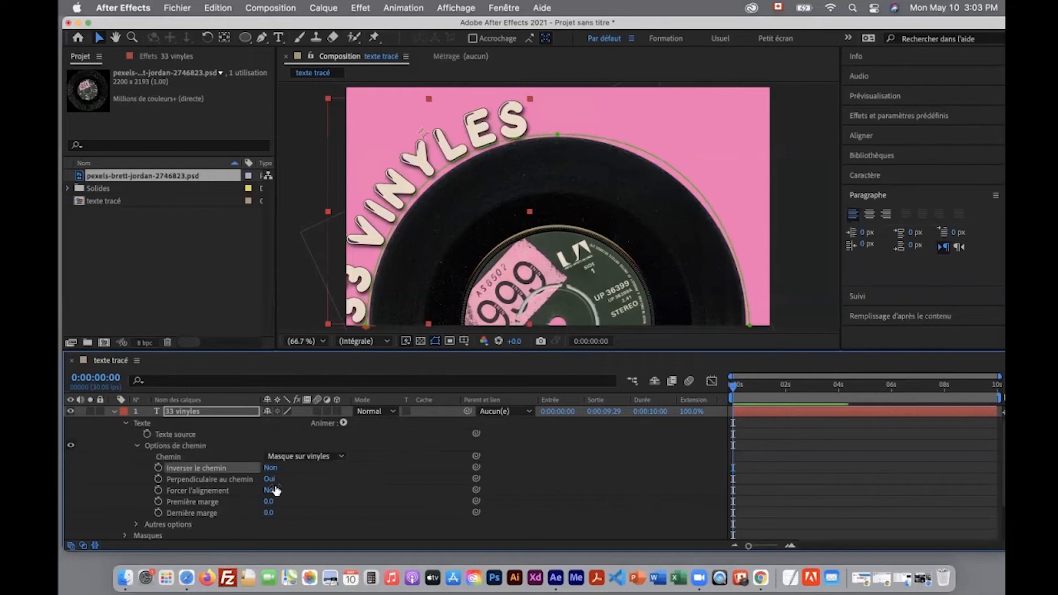
- Try forcing the title's alignment (Forcer l'alignement) across the whole path, and return it to Non
{"action": "left_click", "coordinate": [272, 491]}
{"action": "left_click", "coordinate": [271, 490]}
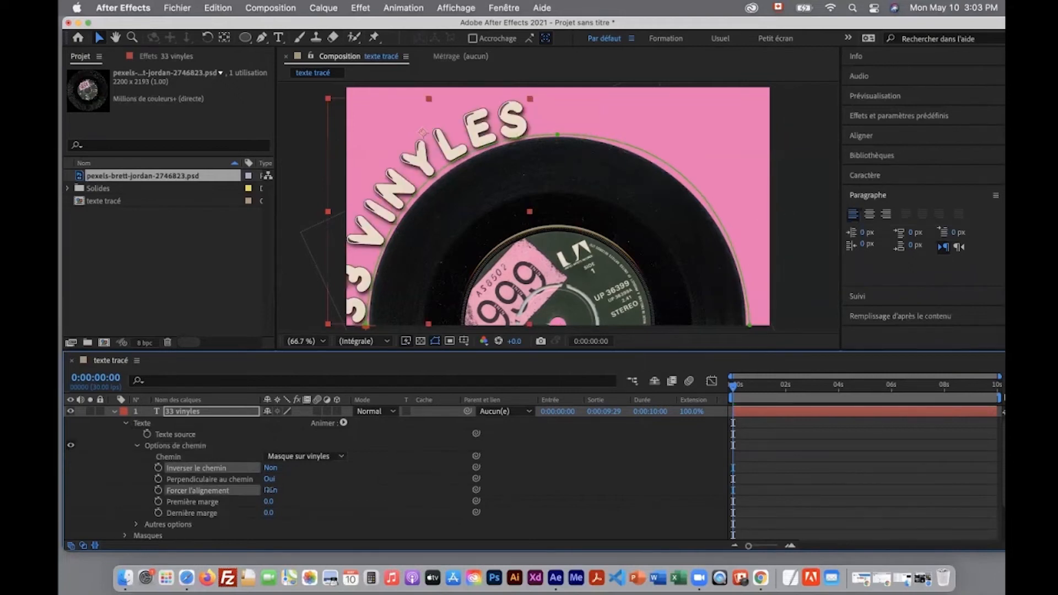
{"action": "left_click", "coordinate": [271, 490]}
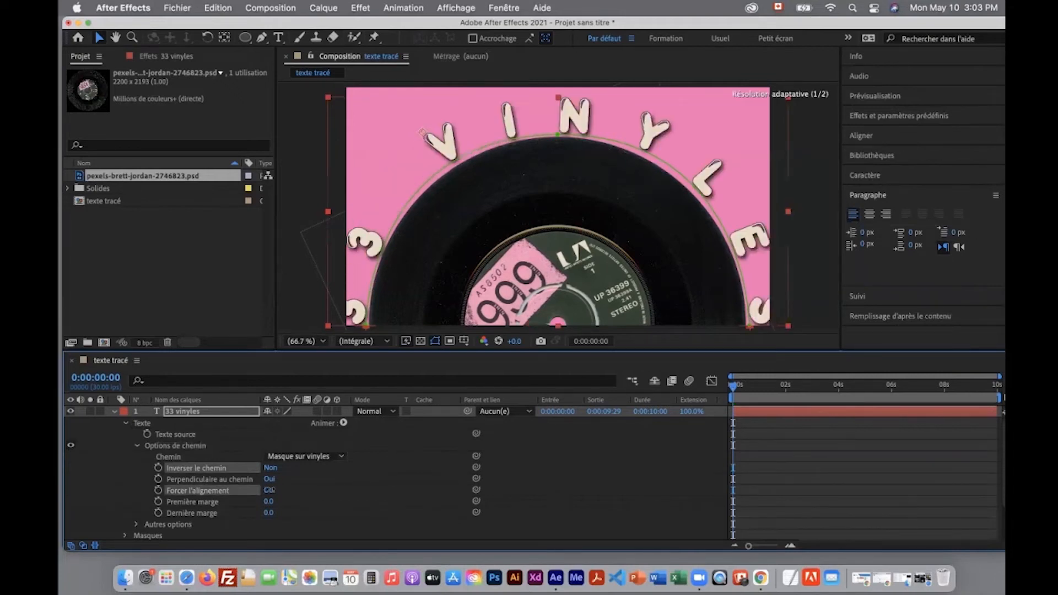
{"action": "left_click", "coordinate": [270, 490]}
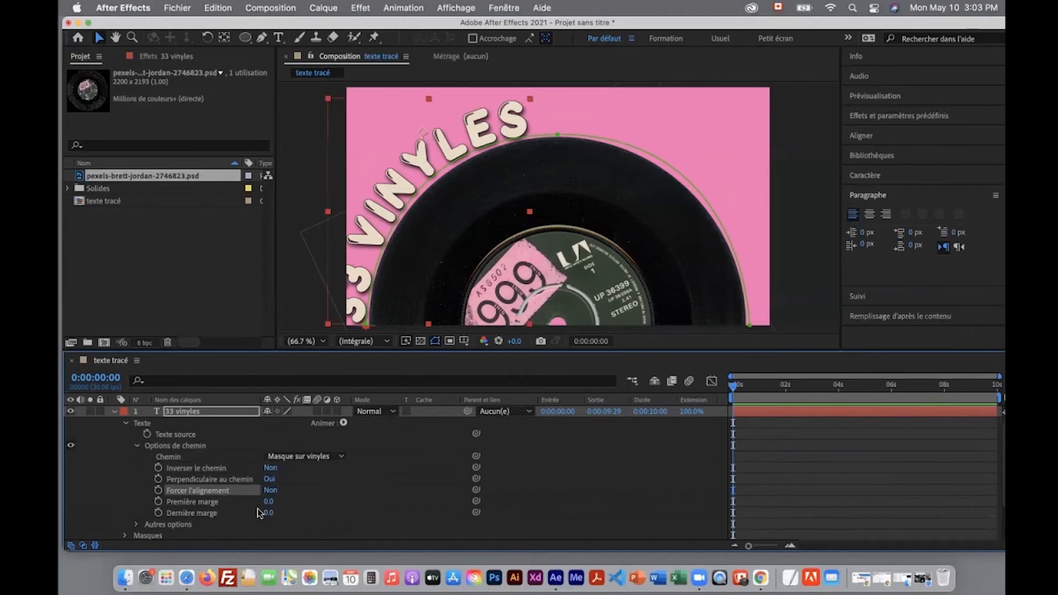
- Try sliding the title along the path with Première marge at 540, and reposition it to 452 with its margin handle in the composition
{"action": "left_click_drag", "start_coordinate": [265, 506], "coordinate": [640, 513]}
{"action": "left_click", "coordinate": [133, 36]}
{"action": "left_click_drag", "start_coordinate": [385, 202], "coordinate": [432, 237]}
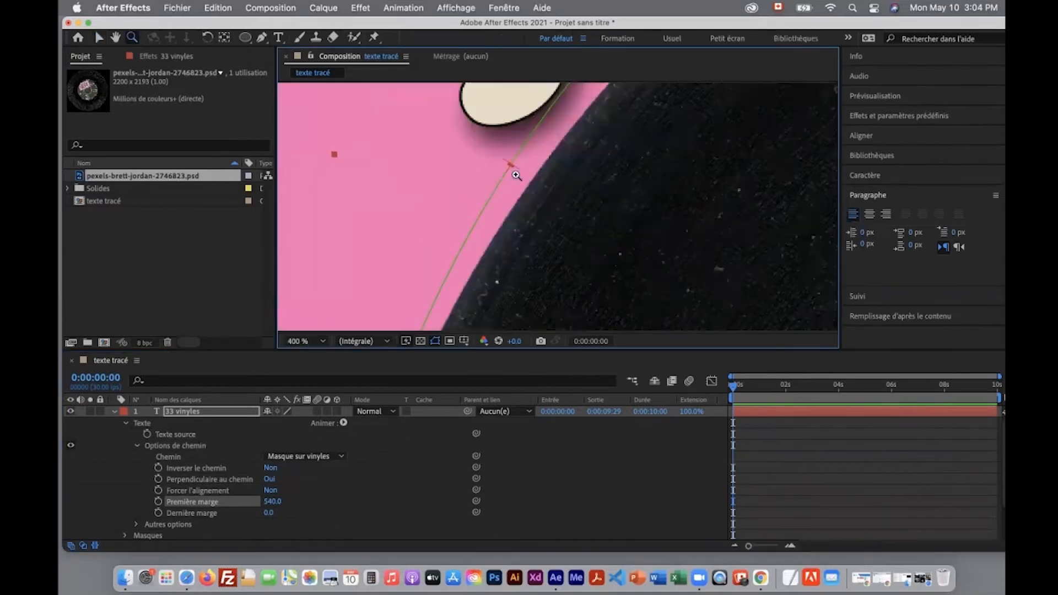
{"action": "left_click", "coordinate": [99, 38]}
{"action": "left_click_drag", "start_coordinate": [511, 165], "coordinate": [494, 270]}
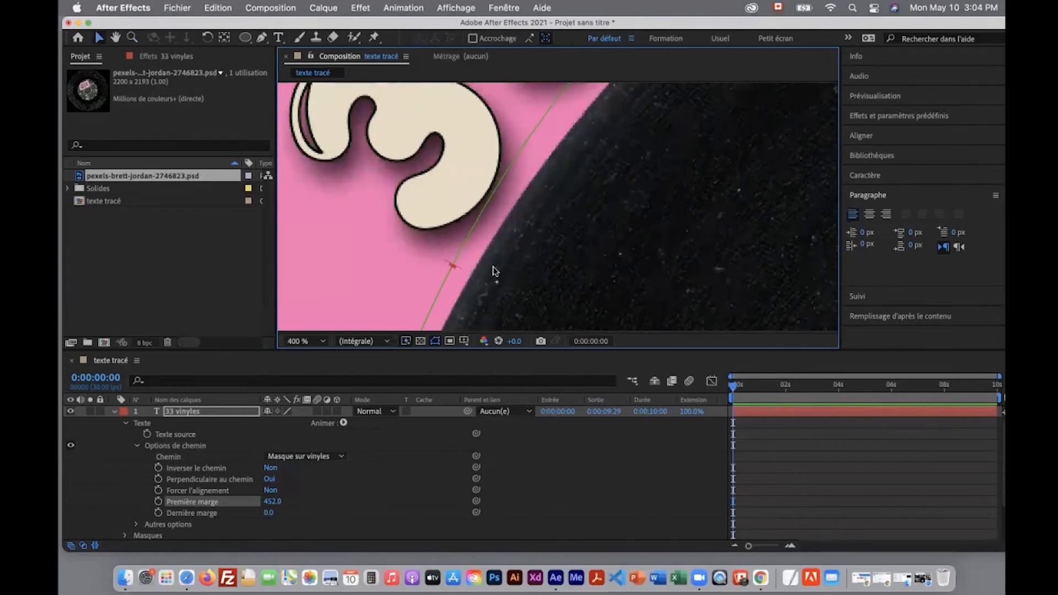
- Move the title out of the frame with a Première marge of -1248 and keyframe it at 0:00:00:00
{"action": "left_click", "coordinate": [325, 343]}
{"action": "left_click", "coordinate": [320, 144]}
{"action": "left_click_drag", "start_coordinate": [272, 503], "coordinate": [149, 503]}
{"action": "left_click_drag", "start_coordinate": [281, 503], "coordinate": [170, 502]}
{"action": "scroll", "coordinate": [638, 315], "scroll_direction": "down", "scroll_amount": 1}
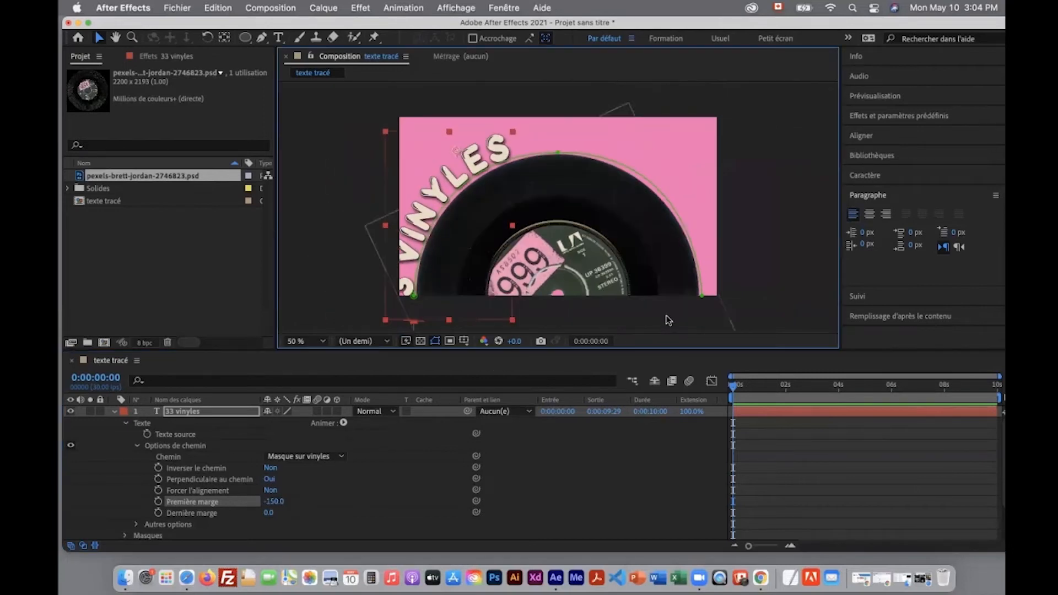
{"action": "scroll", "coordinate": [667, 320], "scroll_direction": "down", "scroll_amount": 2}
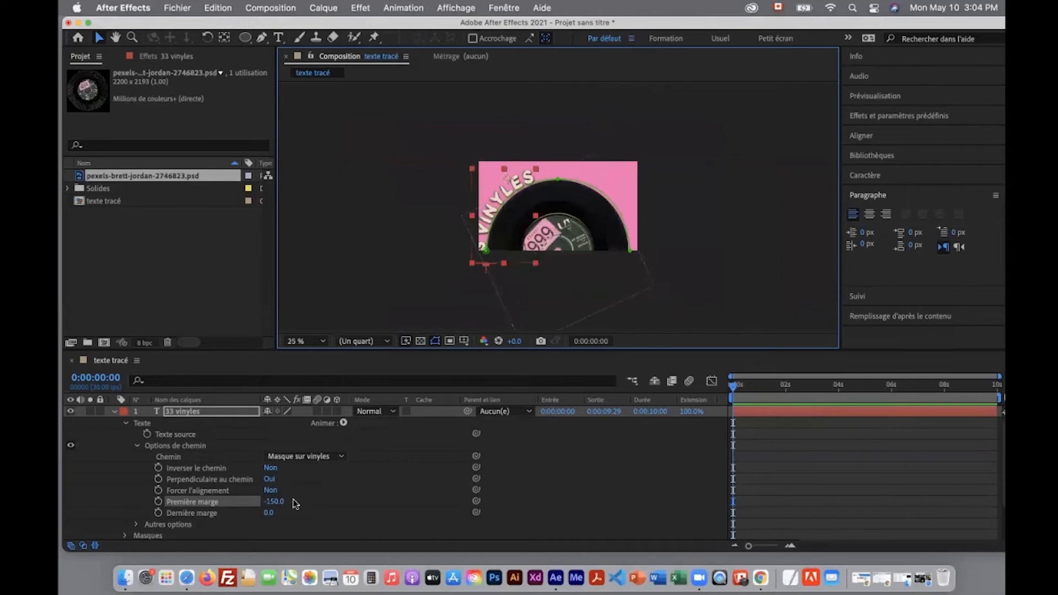
{"action": "left_click_drag", "start_coordinate": [281, 504], "coordinate": [234, 501]}
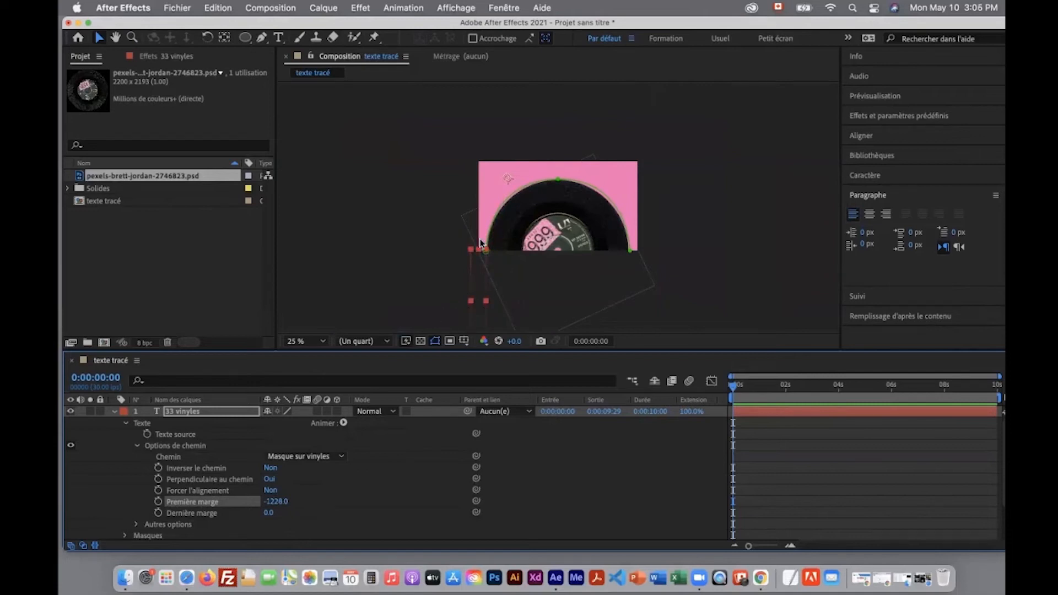
{"action": "left_click_drag", "start_coordinate": [276, 503], "coordinate": [261, 500]}
{"action": "left_click", "coordinate": [158, 501]}
- At 0:00:00:10, set Première marge to 744 to centre the title above the record
{"action": "left_click", "coordinate": [113, 381]}
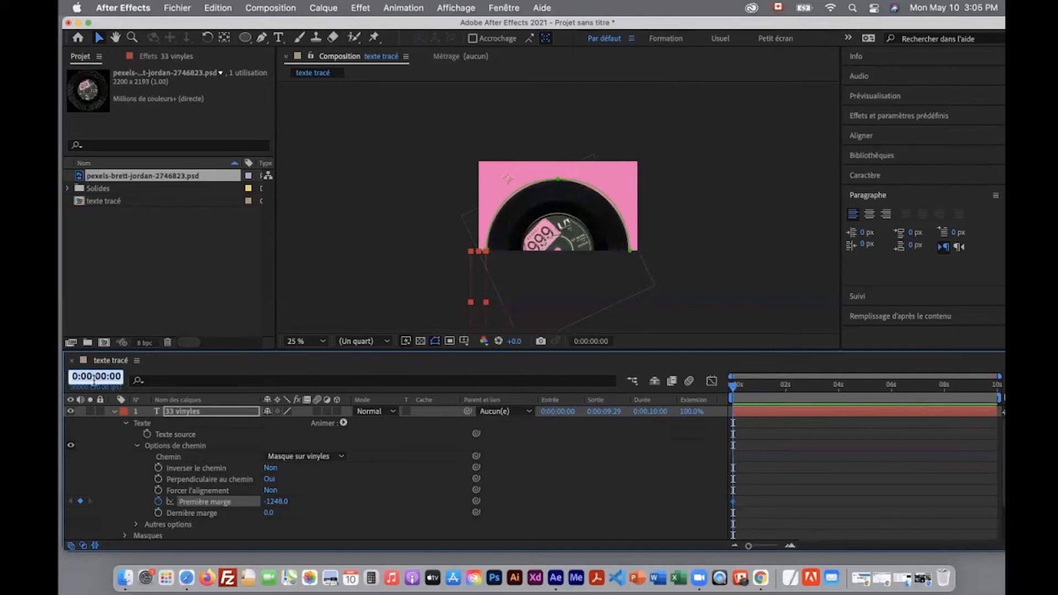
{"action": "type", "text": "10"}
{"action": "key", "text": "Return"}
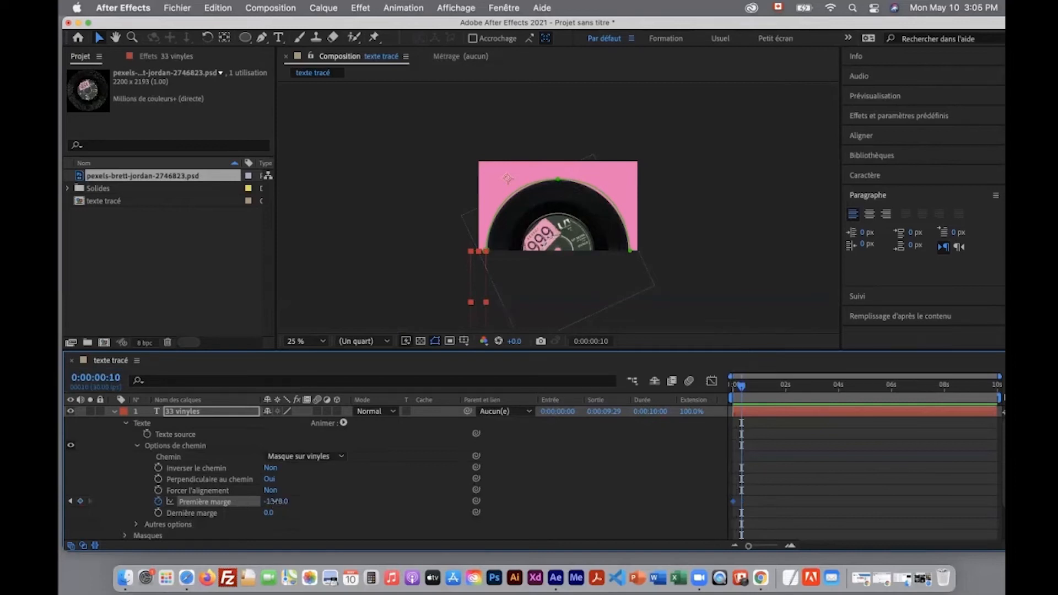
{"action": "left_click_drag", "start_coordinate": [313, 501], "coordinate": [745, 480]}
{"action": "left_click_drag", "start_coordinate": [271, 502], "coordinate": [645, 494]}
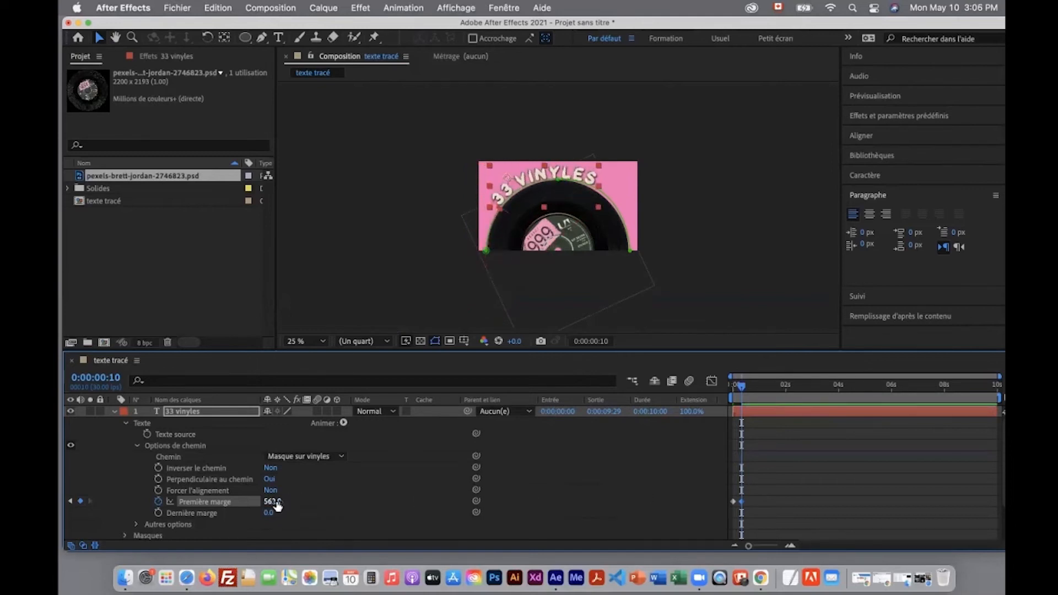
{"action": "left_click_drag", "start_coordinate": [272, 503], "coordinate": [362, 505]}
{"action": "left_click", "coordinate": [323, 342]}
{"action": "left_click", "coordinate": [308, 105]}
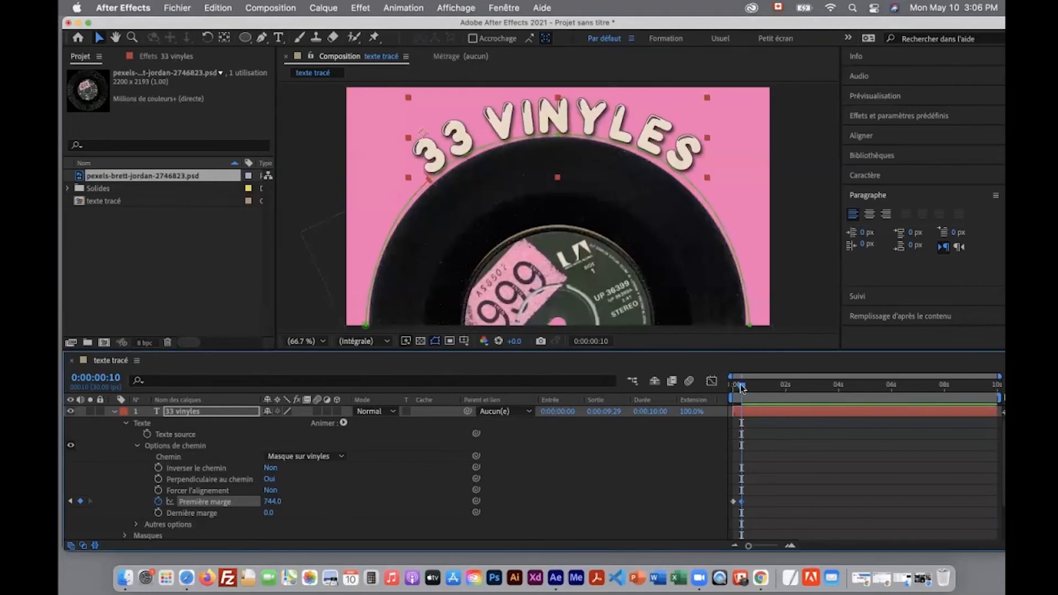
- Preview the title's entrance along the path and return to the keyframe at 0:00:00:10
{"action": "left_click_drag", "start_coordinate": [741, 385], "coordinate": [719, 388]}
{"action": "key", "text": "space"}
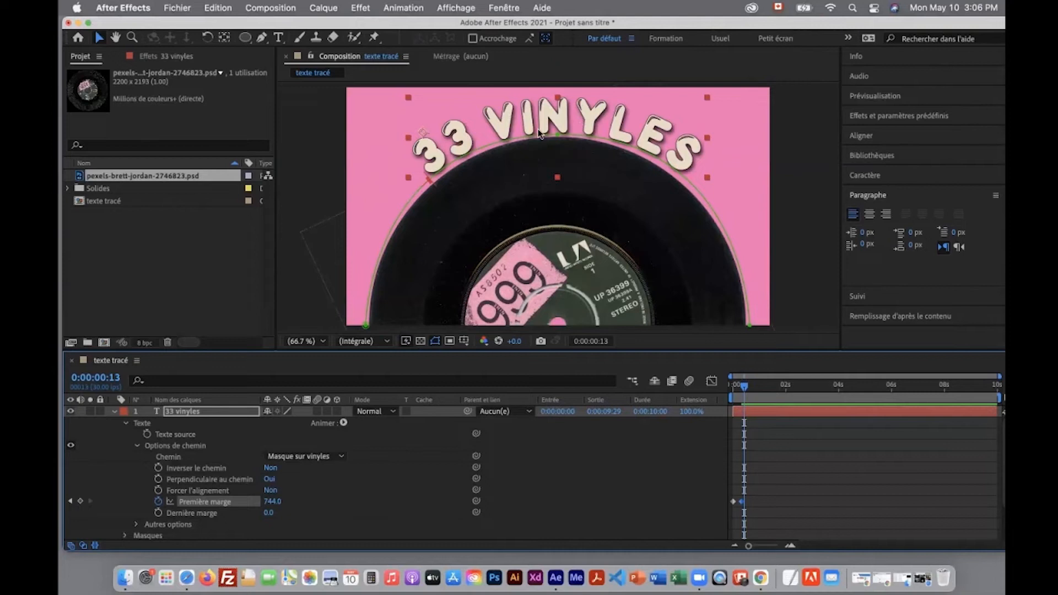
{"action": "left_click_drag", "start_coordinate": [745, 385], "coordinate": [741, 385]}
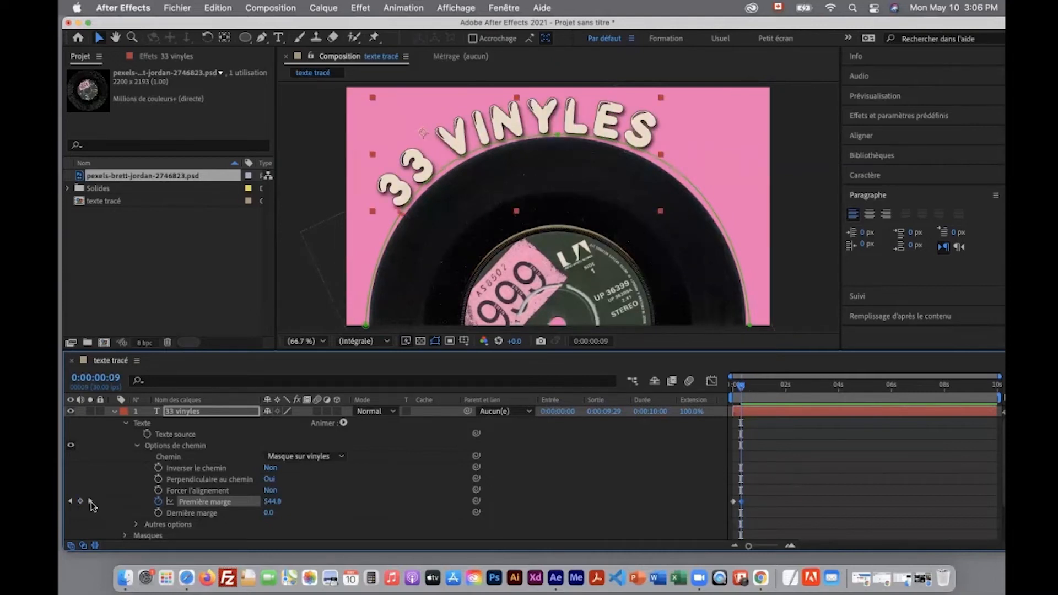
{"action": "left_click", "coordinate": [91, 501]}
- Add a Première marge keyframe at 0:00:01:10 that holds the title in its centred position
{"action": "left_click", "coordinate": [104, 378]}
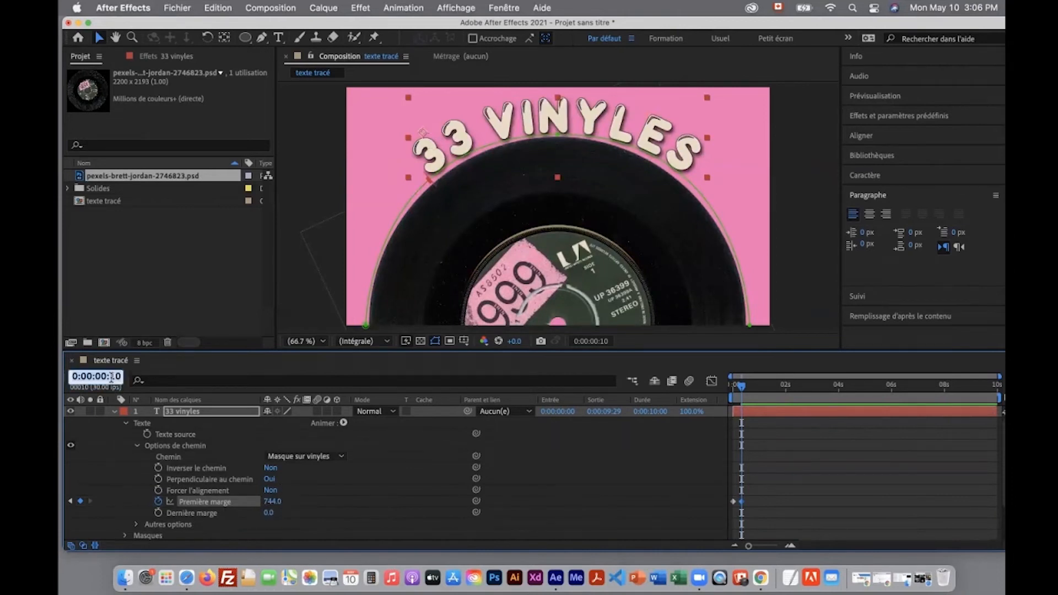
{"action": "type", "text": "1:"}
{"action": "type", "text": "10"}
{"action": "key", "text": "Return"}
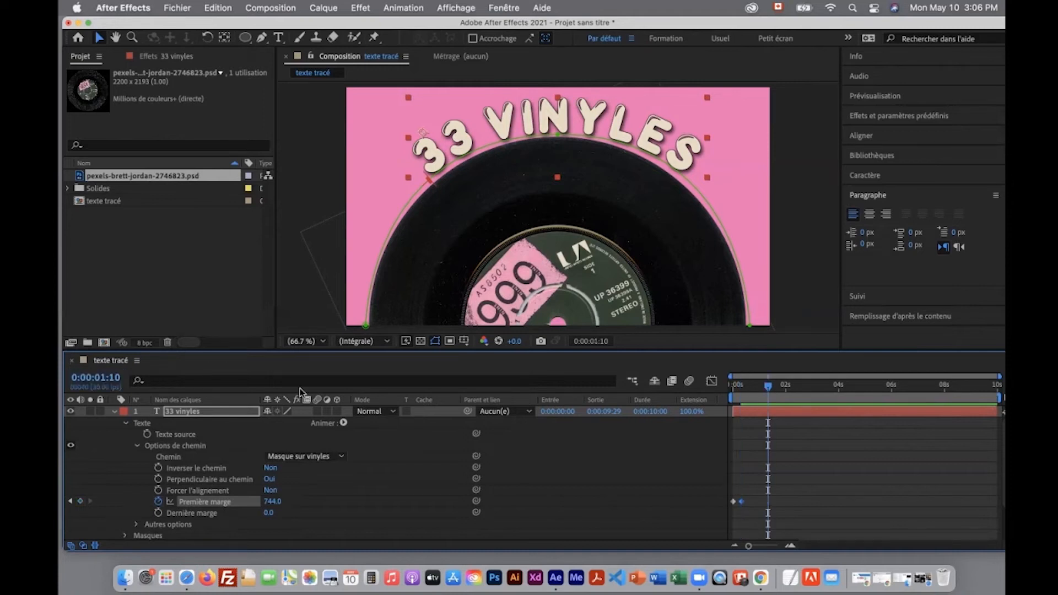
{"action": "left_click", "coordinate": [80, 502]}
{"action": "mouse_move", "coordinate": [751, 387]}
{"action": "left_mouse_down"}
{"action": "mouse_move", "coordinate": [733, 389]}
{"action": "mouse_move", "coordinate": [768, 398]}
{"action": "left_mouse_up"}
{"action": "left_click", "coordinate": [117, 377]}
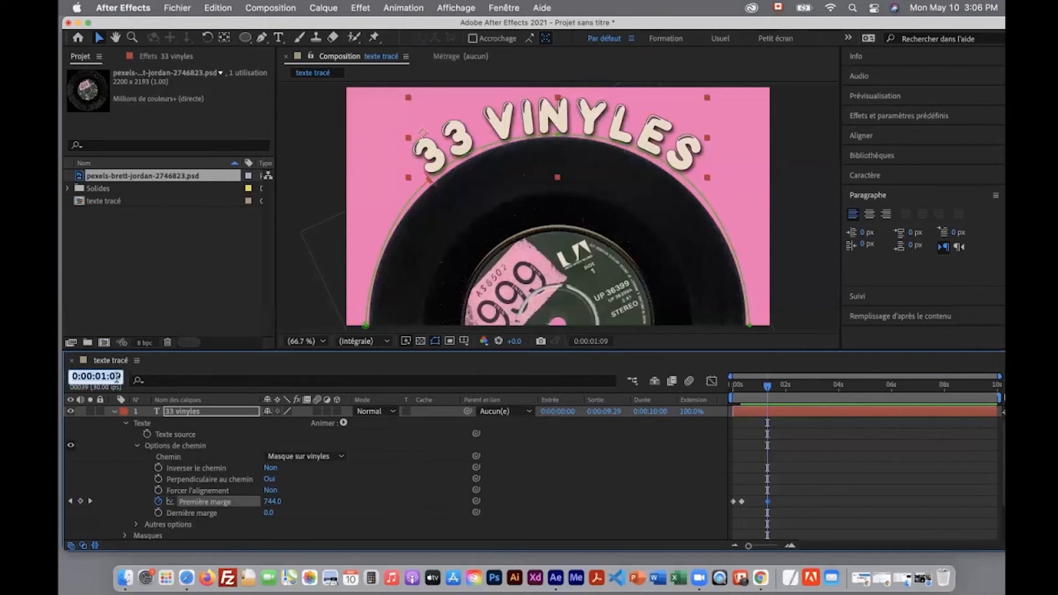
{"action": "type", "text": "110"}
{"action": "key", "text": "Return"}
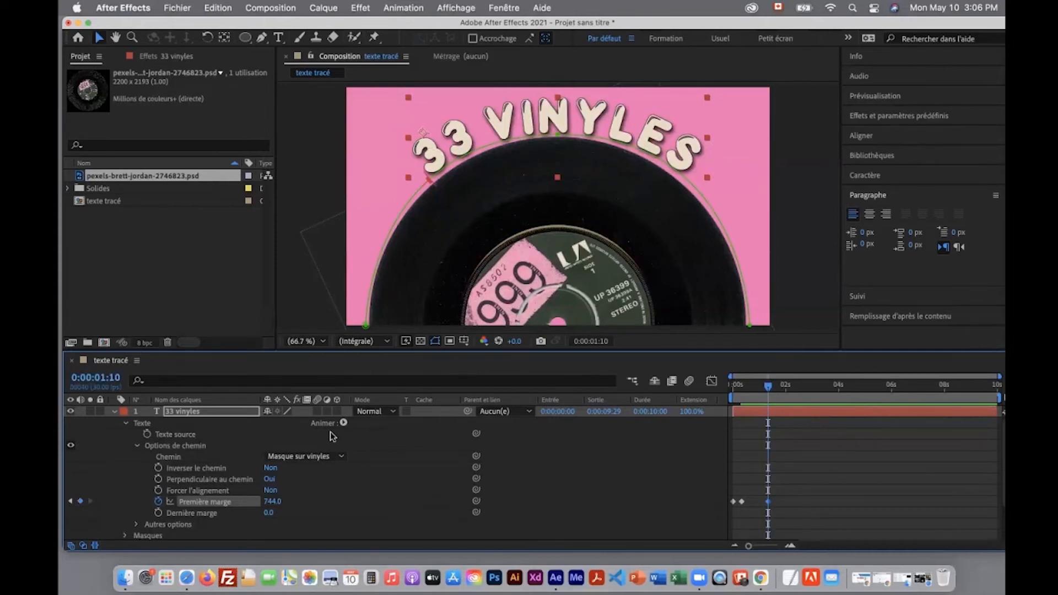
- Move 10 frames forward to 0:00:01:20 and set Première marge to 2747 so the title exits past the end of the path
{"action": "left_click", "coordinate": [116, 377]}
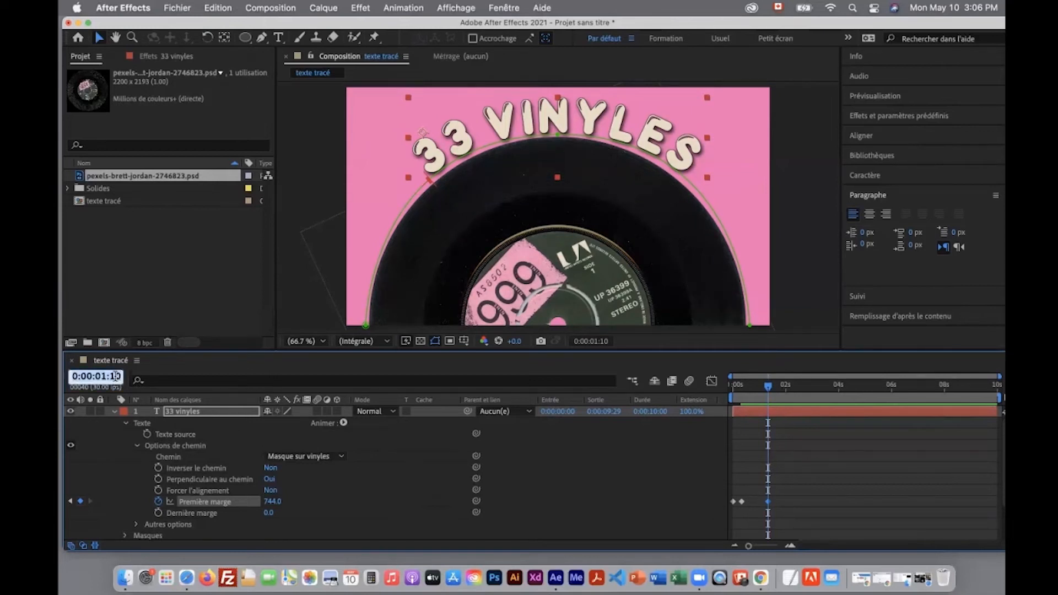
{"action": "type", "text": "+10"}
{"action": "key", "text": "Return"}
{"action": "left_click_drag", "start_coordinate": [272, 501], "coordinate": [458, 505]}
{"action": "left_click_drag", "start_coordinate": [272, 501], "coordinate": [544, 503]}
{"action": "left_click_drag", "start_coordinate": [291, 516], "coordinate": [598, 517]}
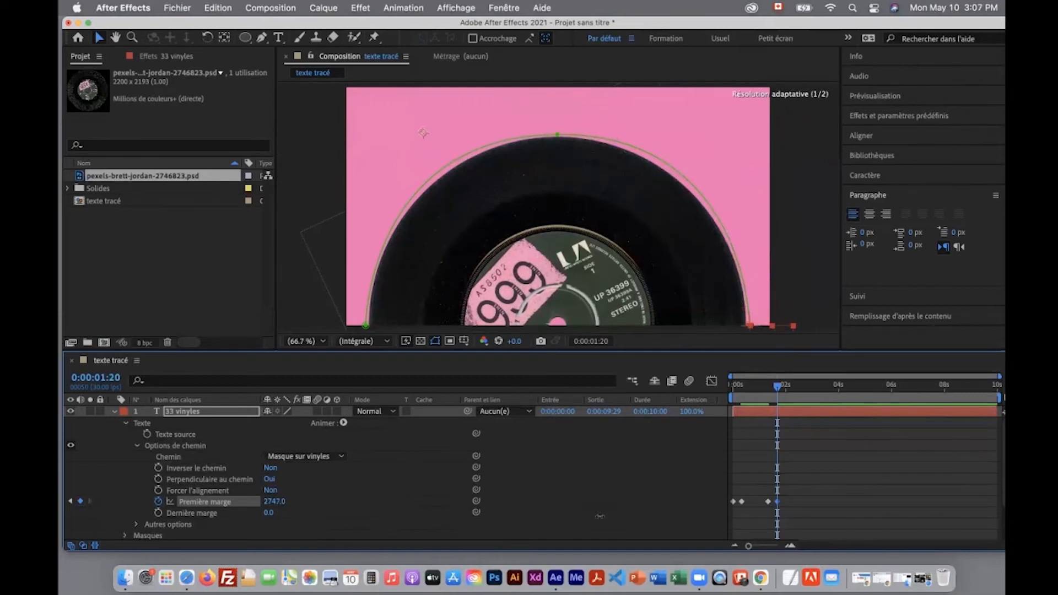
- Apply easing (Lissage de vitesse) to all the Première marge keyframes and preview the title animation
{"action": "key", "text": "Home"}
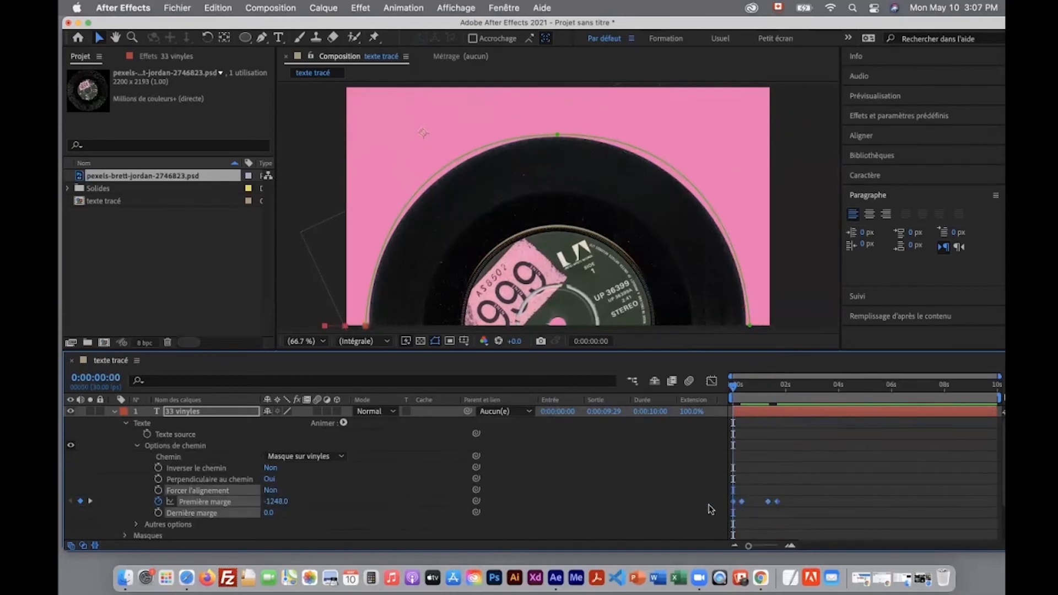
{"action": "left_click", "coordinate": [709, 486]}
{"action": "left_click_drag", "start_coordinate": [711, 473], "coordinate": [812, 538]}
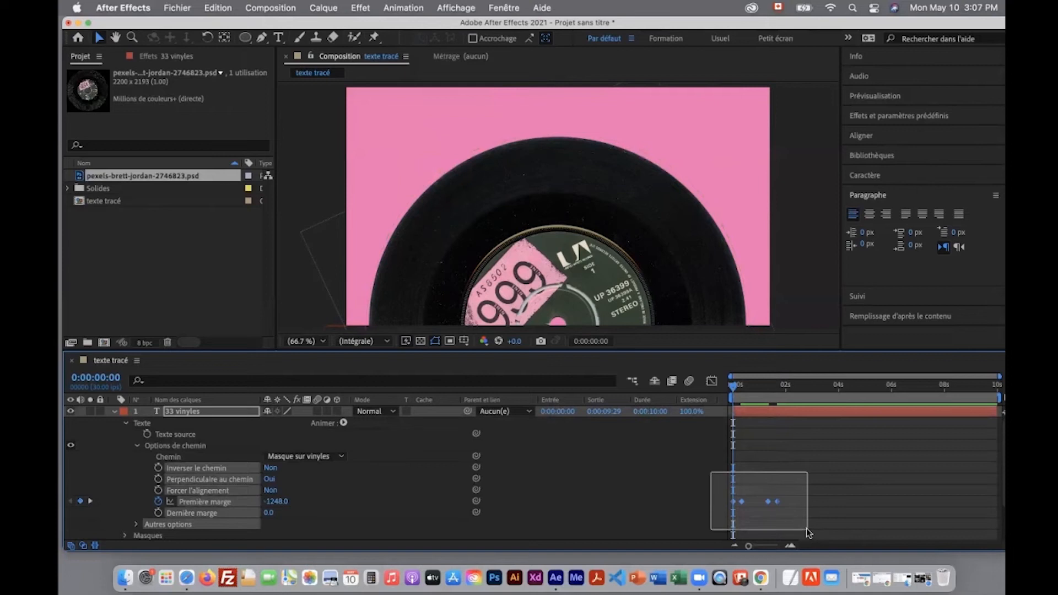
{"action": "right_click", "coordinate": [778, 502]}
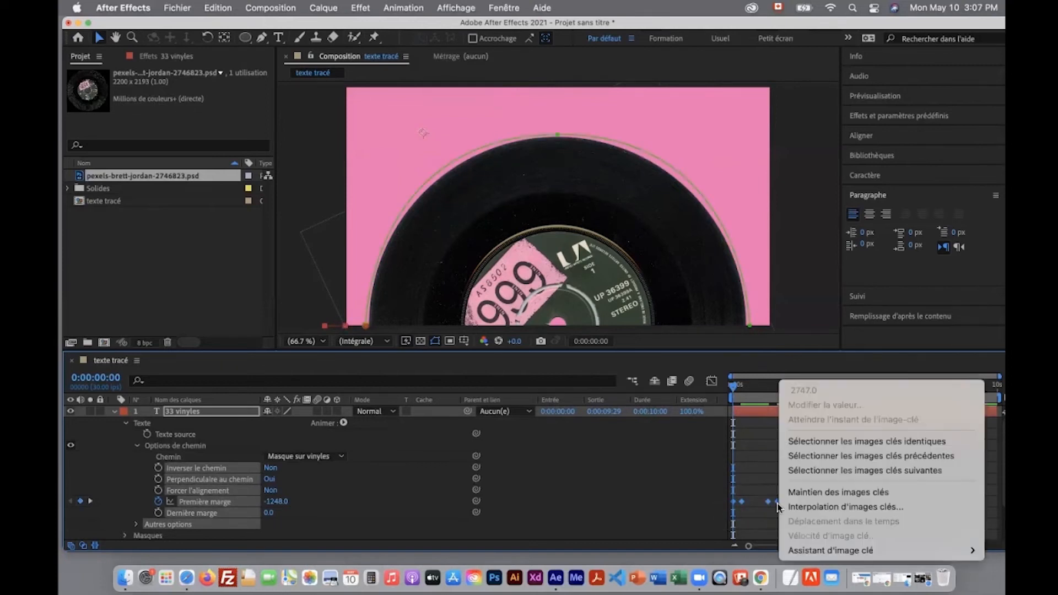
{"action": "mouse_move", "coordinate": [806, 544]}
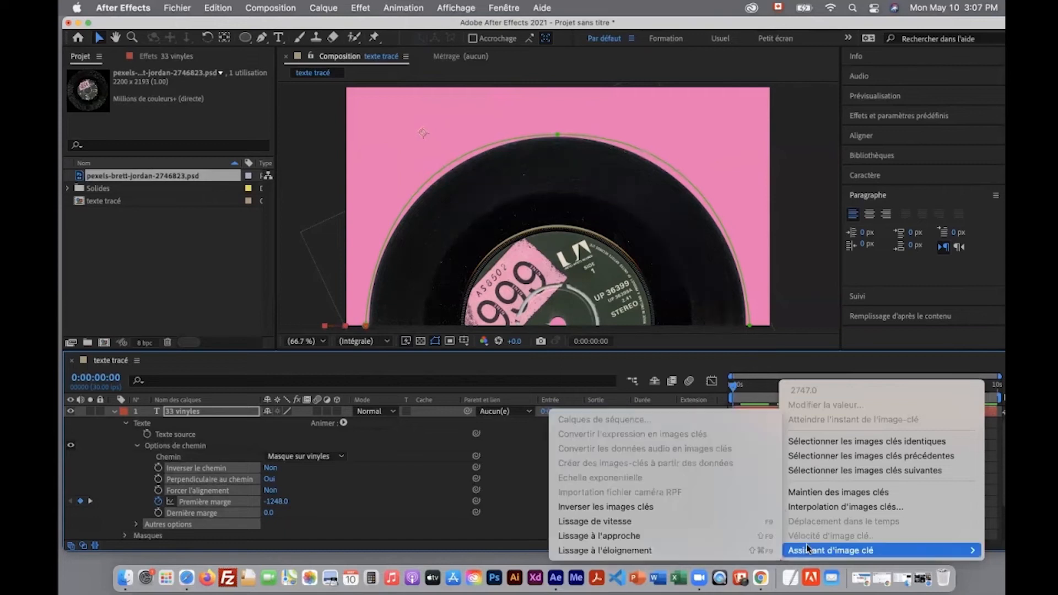
{"action": "left_click", "coordinate": [663, 522]}
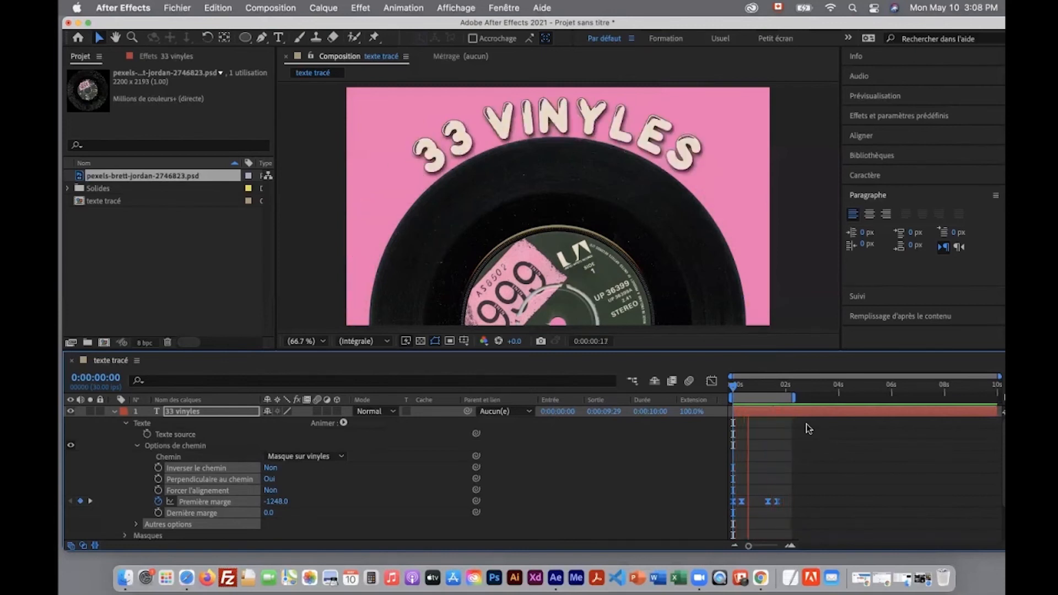
{"action": "key", "text": "space"}
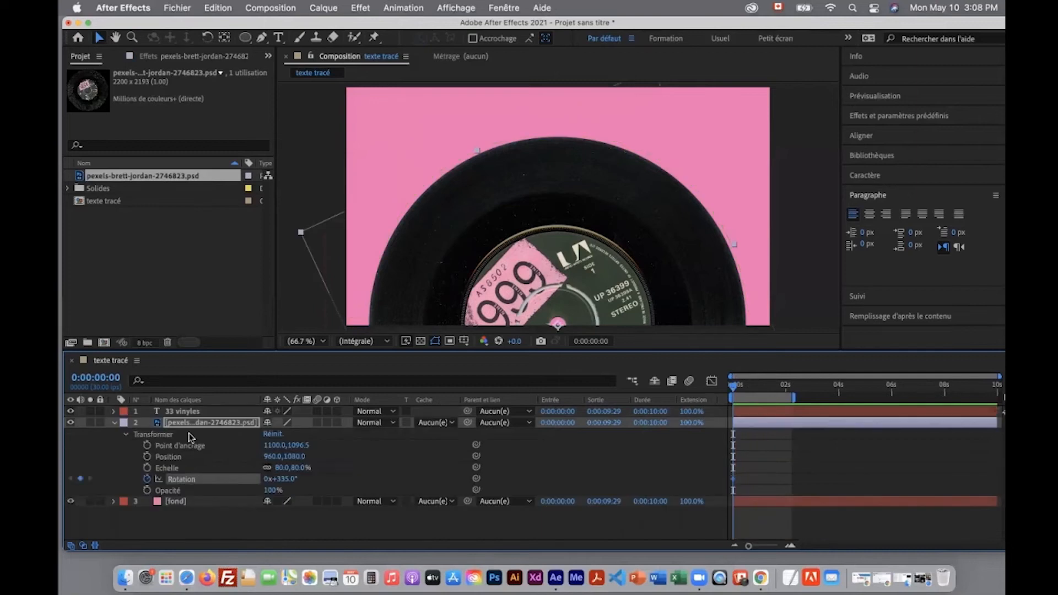
- Show only the record layer's keyframed Rotation and increase its angle at 0:00:00:10 to keyframe the spin
{"action": "key", "text": "u"}
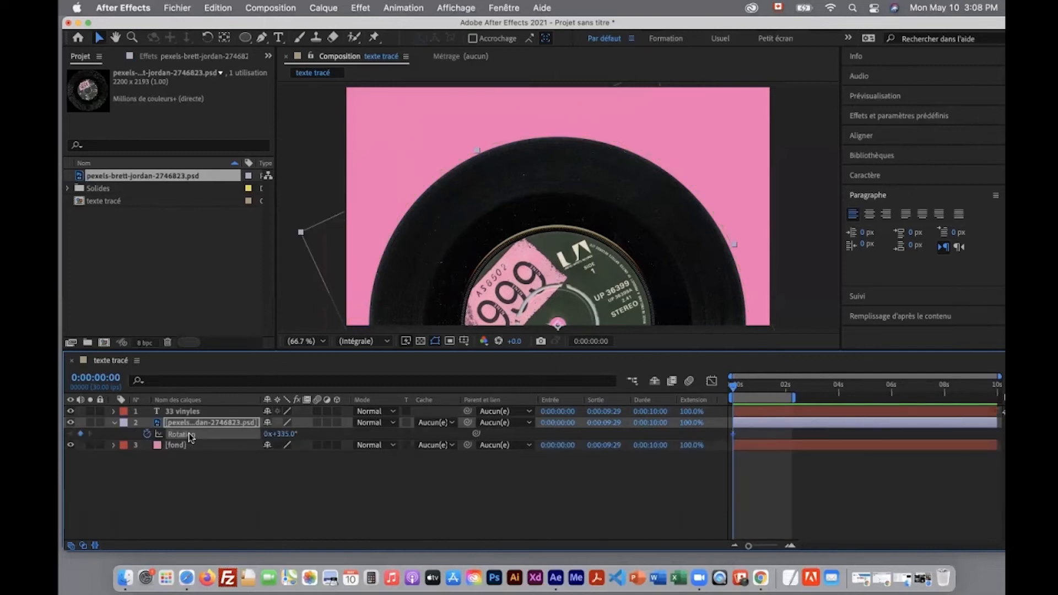
{"action": "key", "text": "shift+Page_Down"}
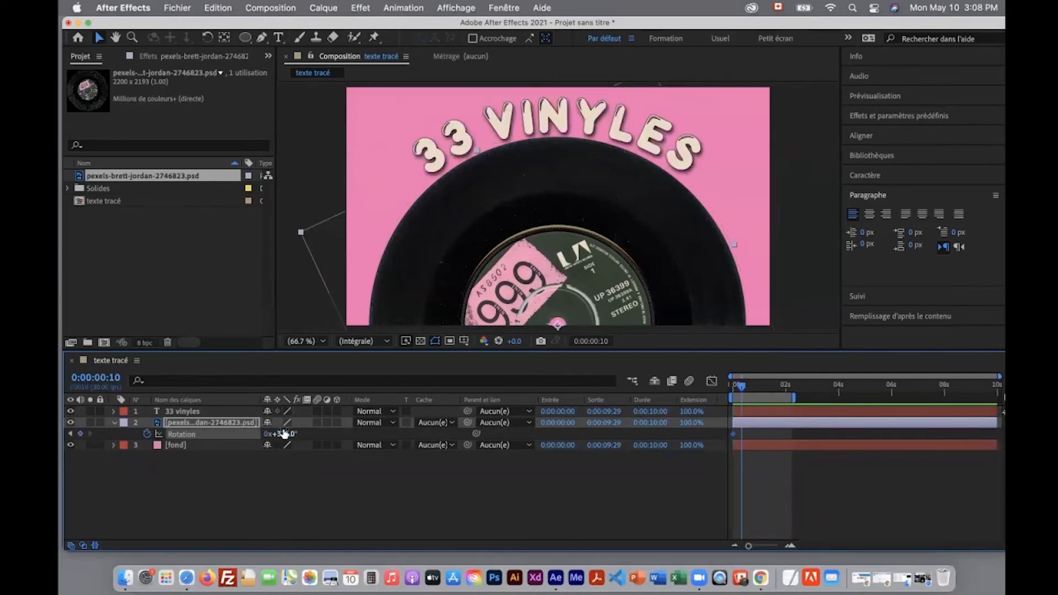
{"action": "left_click_drag", "start_coordinate": [283, 434], "coordinate": [322, 434]}
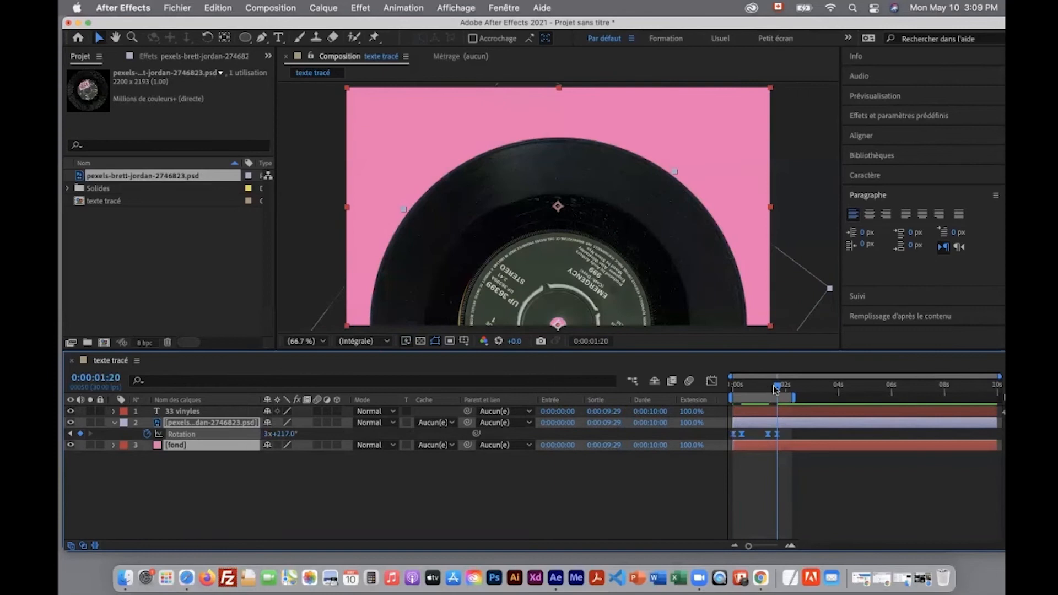
- Return to 0:00:00:00 and display the keyframed properties of the "33 vinyles" and record layers together
{"action": "key", "text": "Home"}
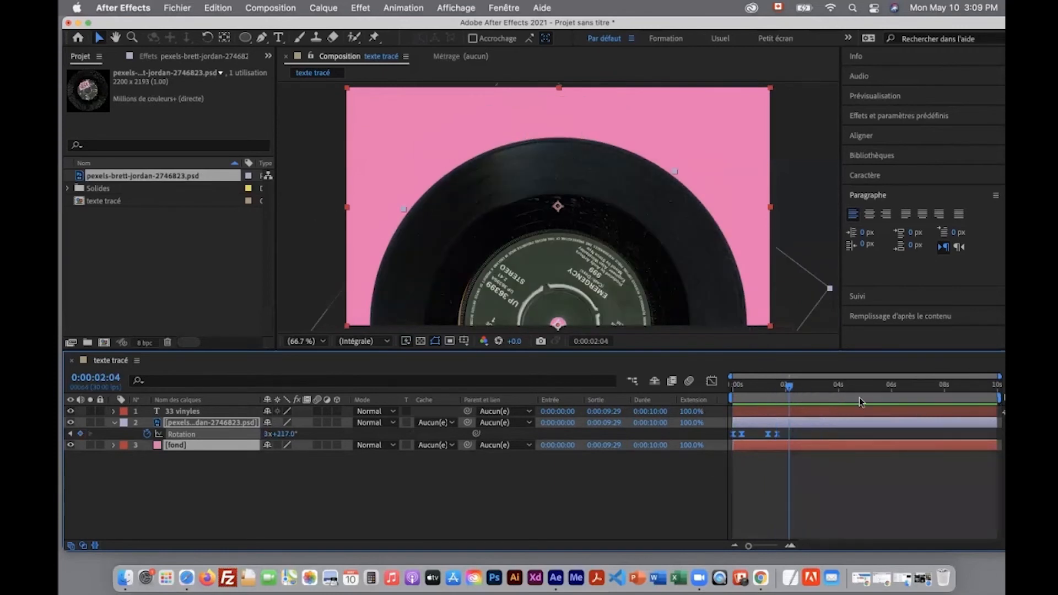
{"action": "left_click_drag", "start_coordinate": [790, 388], "coordinate": [726, 391]}
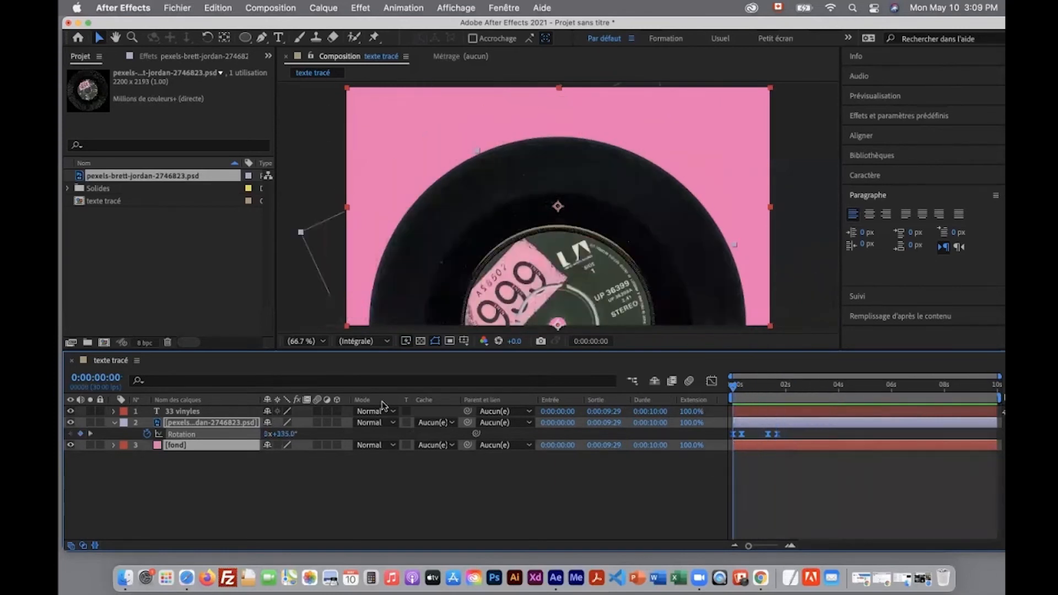
{"action": "left_click", "coordinate": [202, 412]}
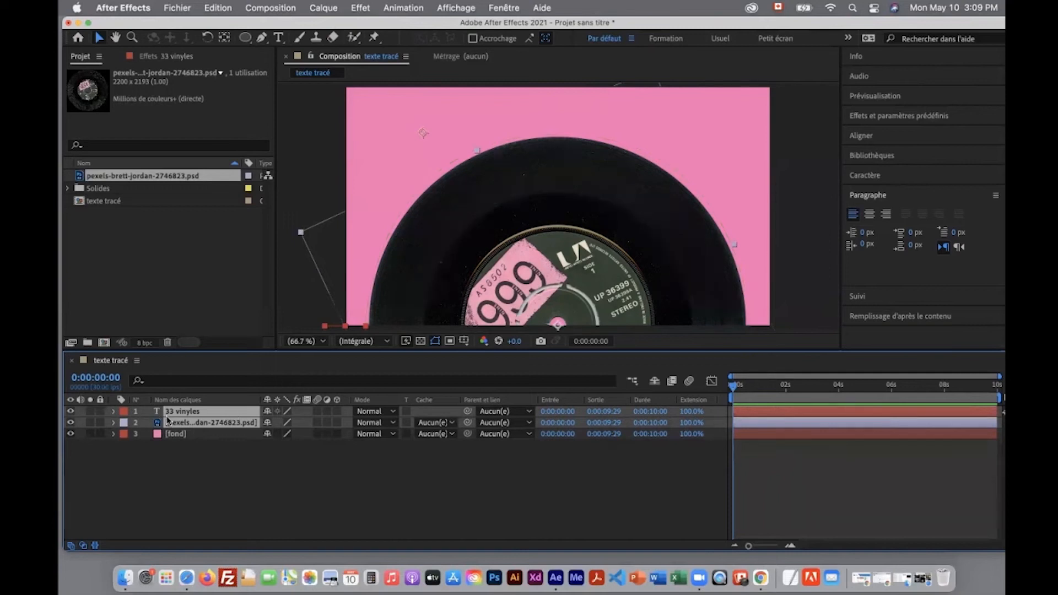
{"action": "left_click", "coordinate": [196, 469]}
{"action": "left_click", "coordinate": [195, 412]}
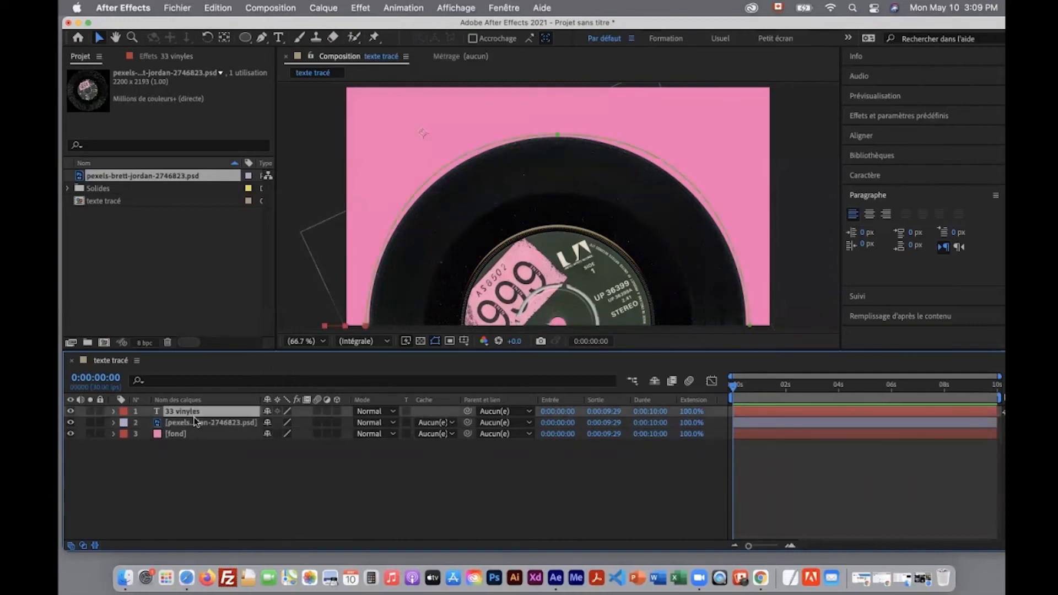
{"action": "left_click", "coordinate": [194, 423], "text": "shift"}
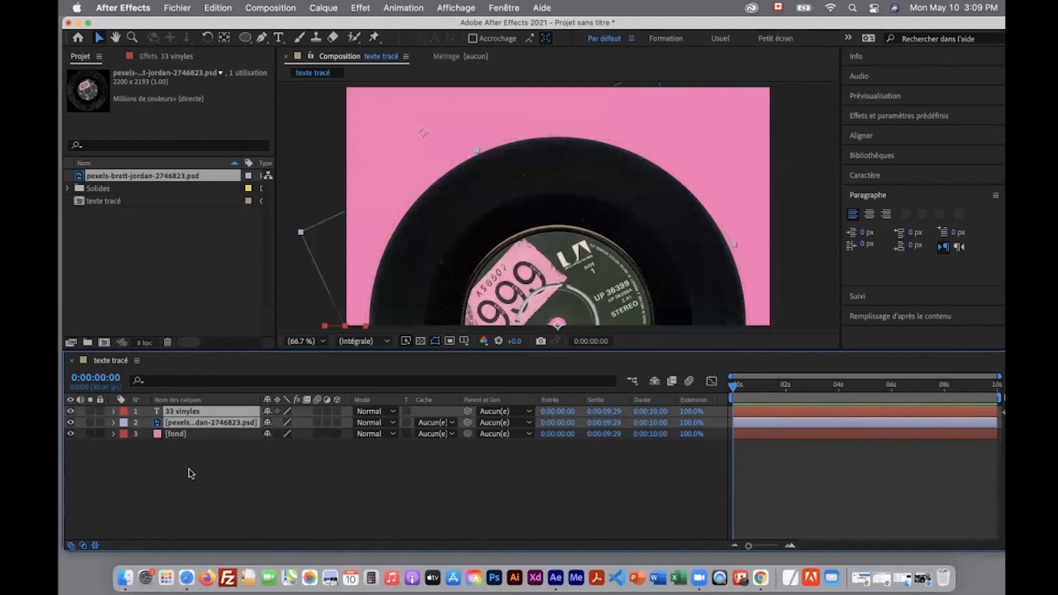
{"action": "key", "text": "u"}
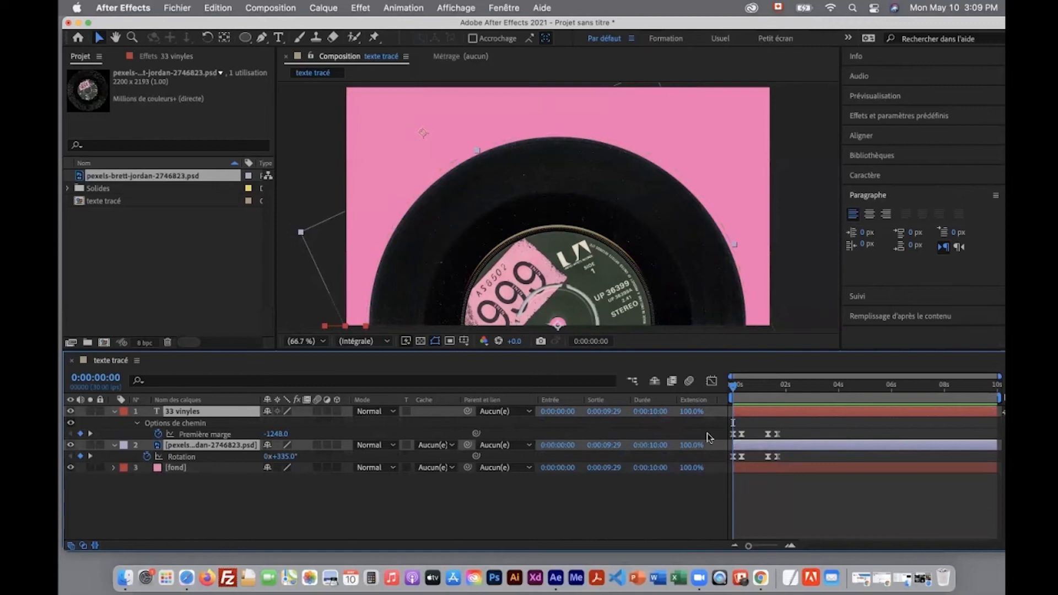
- Stretch all Première marge and Rotation keyframes proportionally so the last pair lands at about 0:00:04:00, and shorten the work area's end
{"action": "left_click_drag", "start_coordinate": [706, 421], "coordinate": [779, 459]}
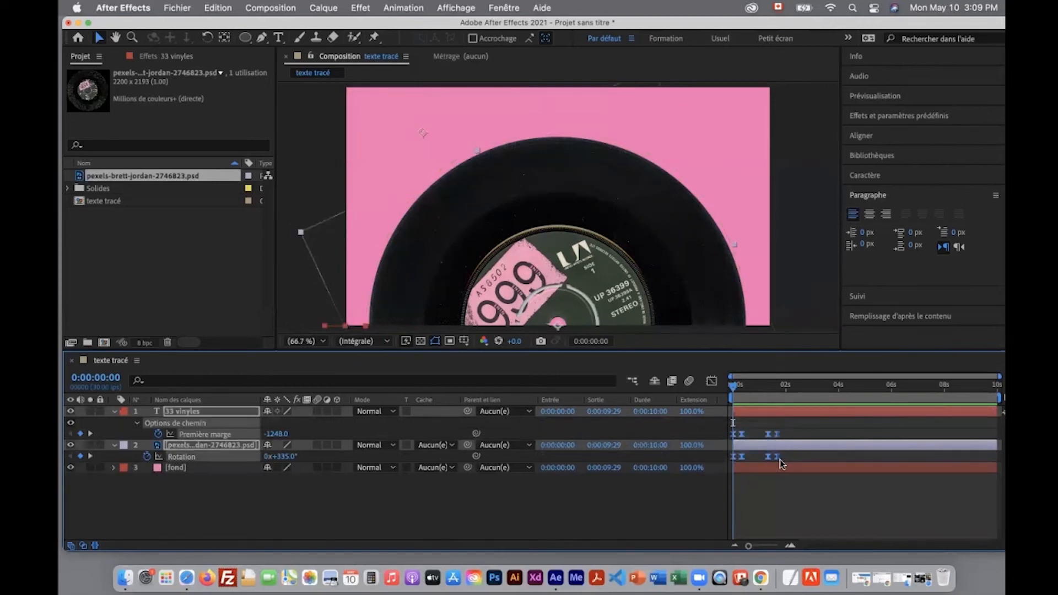
{"action": "mouse_move", "coordinate": [778, 458]}
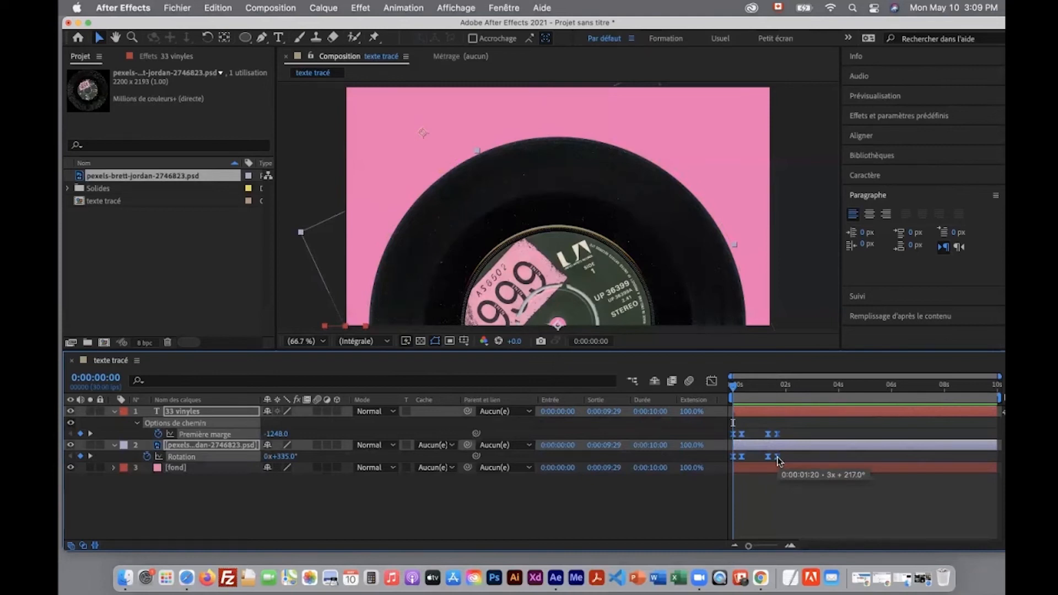
{"action": "left_click_drag", "start_coordinate": [778, 459], "coordinate": [838, 461]}
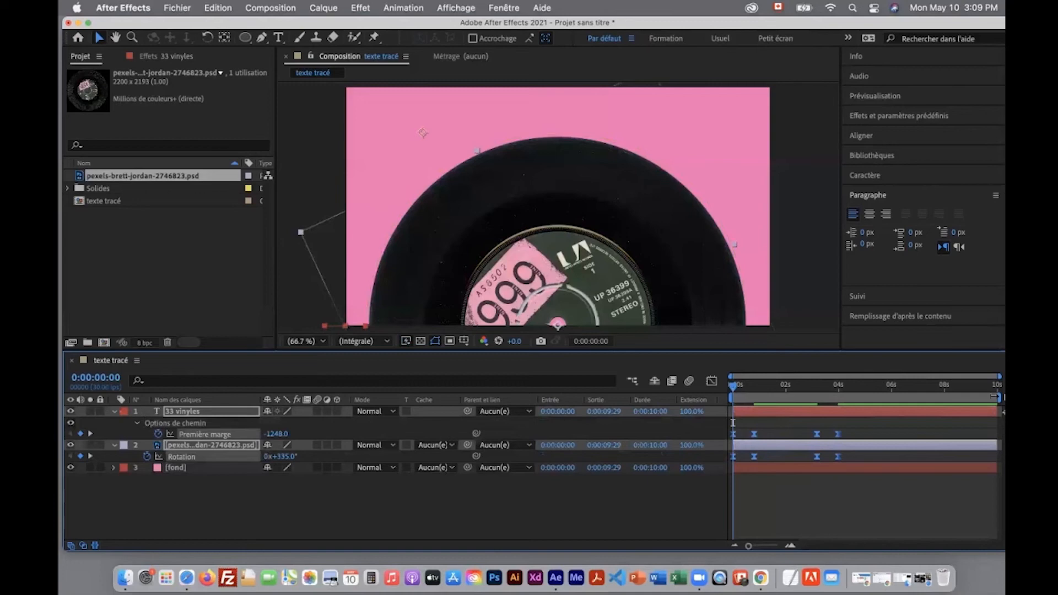
{"action": "left_click_drag", "start_coordinate": [985, 398], "coordinate": [853, 398]}
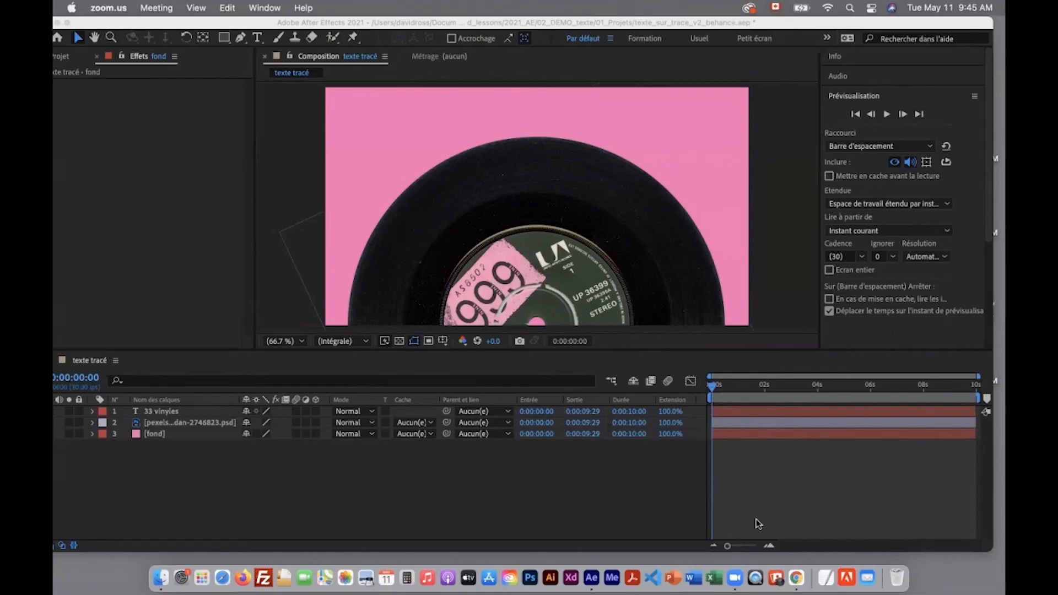
- Duplicate the "33 vinyles" title layer, shift the copy to start at 0:00:04:00 and review the second title's animation
{"action": "left_click", "coordinate": [715, 389]}
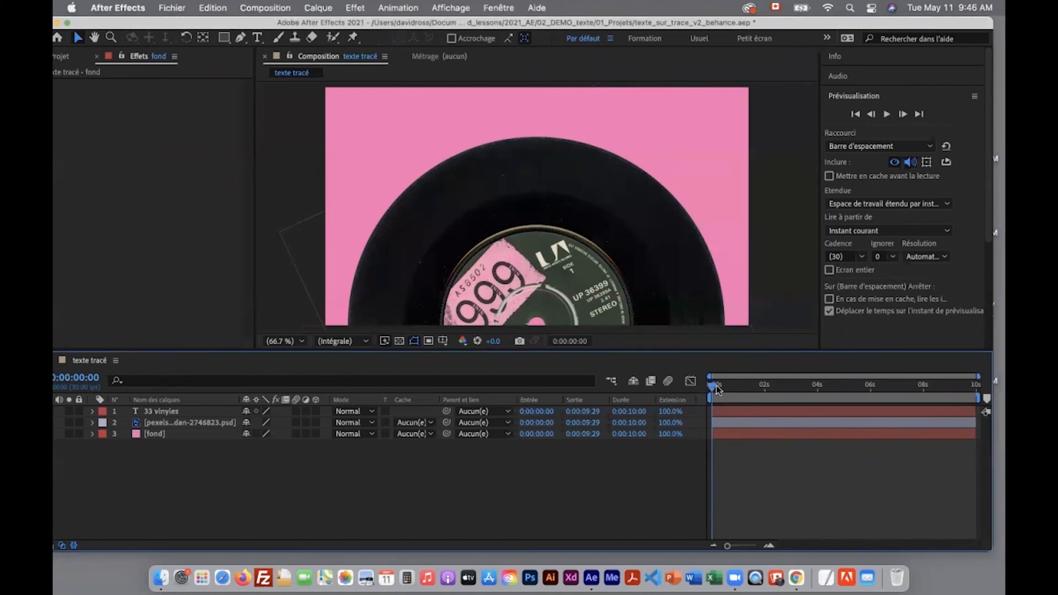
{"action": "mouse_move", "coordinate": [721, 390]}
{"action": "left_mouse_down"}
{"action": "mouse_move", "coordinate": [800, 398]}
{"action": "mouse_move", "coordinate": [711, 391]}
{"action": "left_mouse_up"}
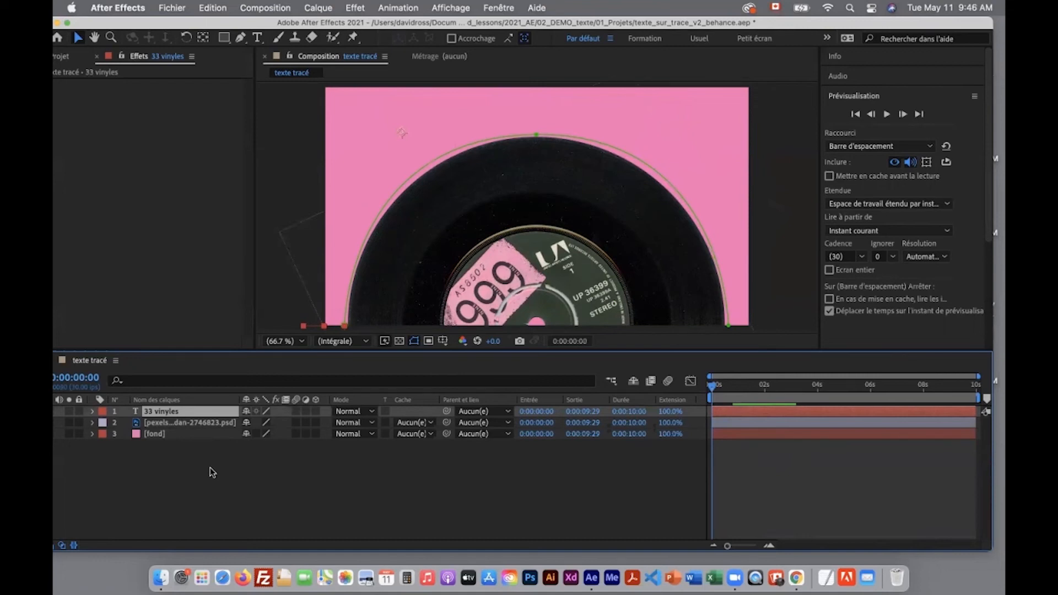
{"action": "key", "text": "super+d"}
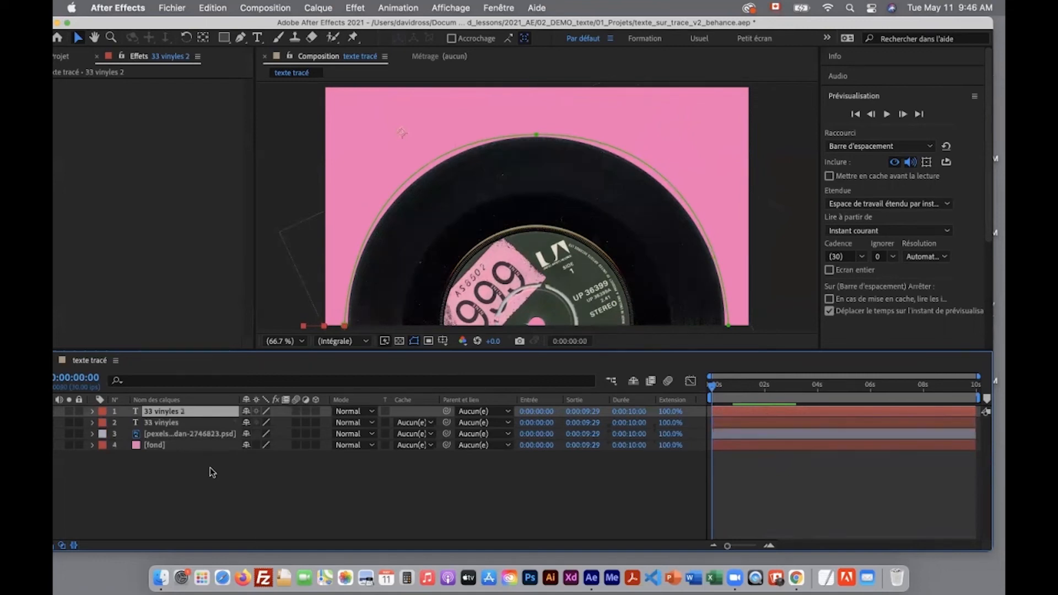
{"action": "left_click_drag", "start_coordinate": [736, 390], "coordinate": [866, 412]}
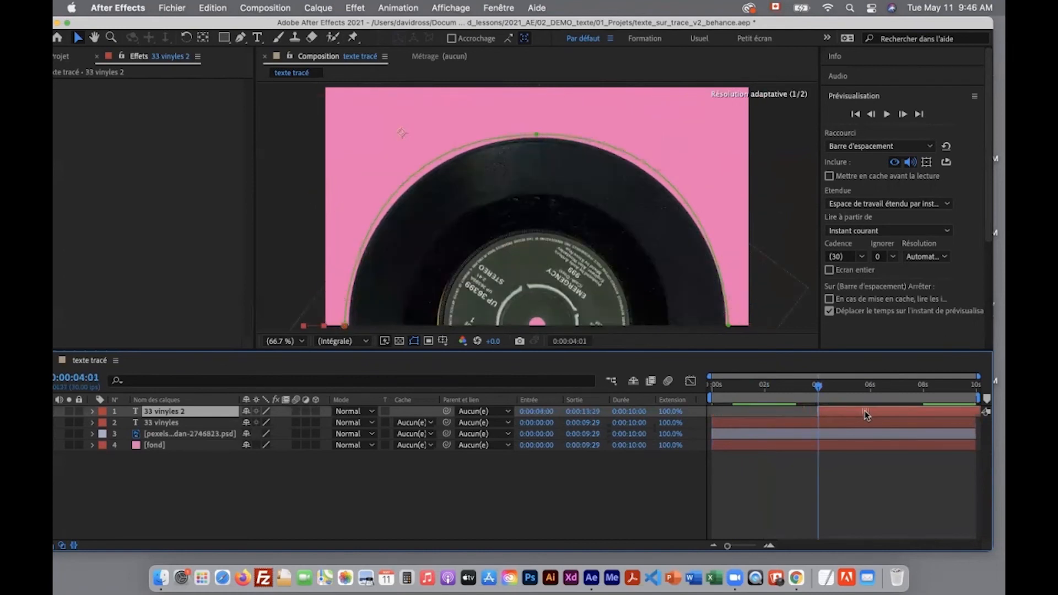
{"action": "left_click_drag", "start_coordinate": [818, 385], "coordinate": [792, 393]}
{"action": "left_click_drag", "start_coordinate": [812, 392], "coordinate": [763, 392]}
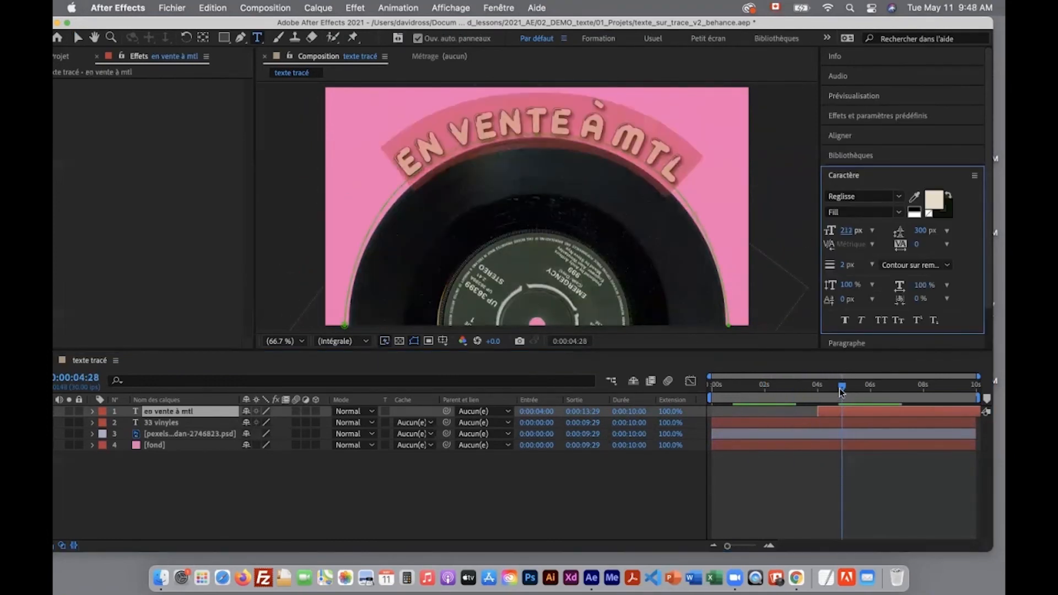
{"action": "left_click_drag", "start_coordinate": [839, 388], "coordinate": [978, 388]}
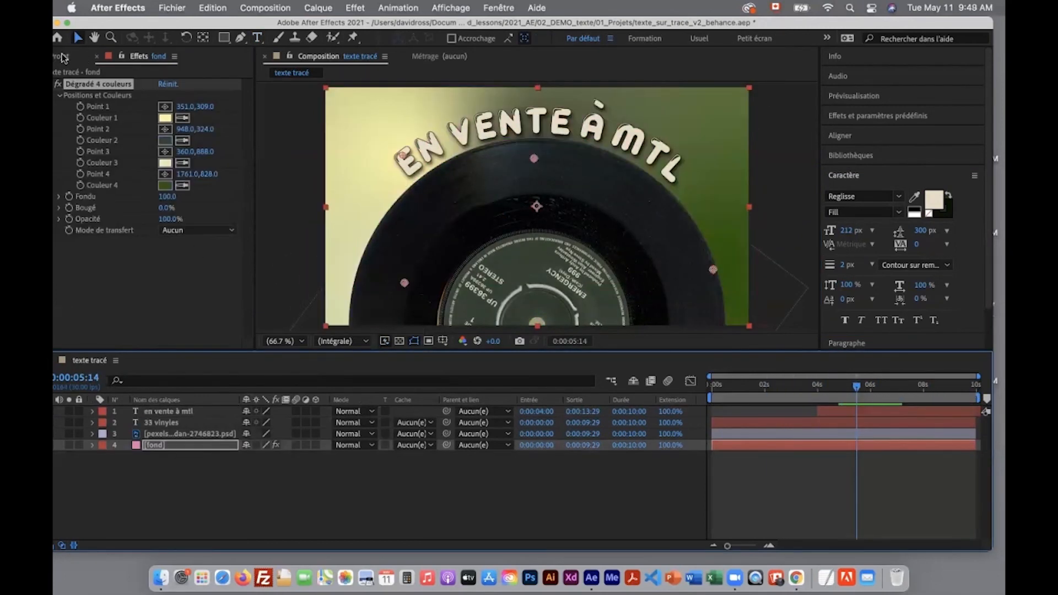
- Duplicate the "texte tracé" composition as "texte tracé variante" and open the copy
{"action": "left_click", "coordinate": [63, 58]}
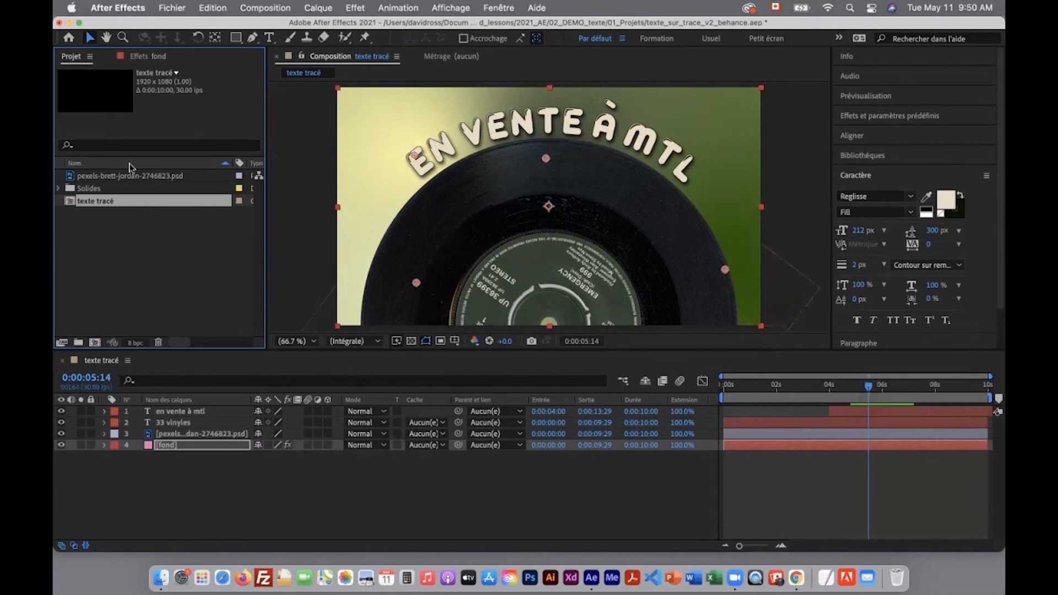
{"action": "left_click", "coordinate": [222, 483]}
{"action": "left_click", "coordinate": [100, 205]}
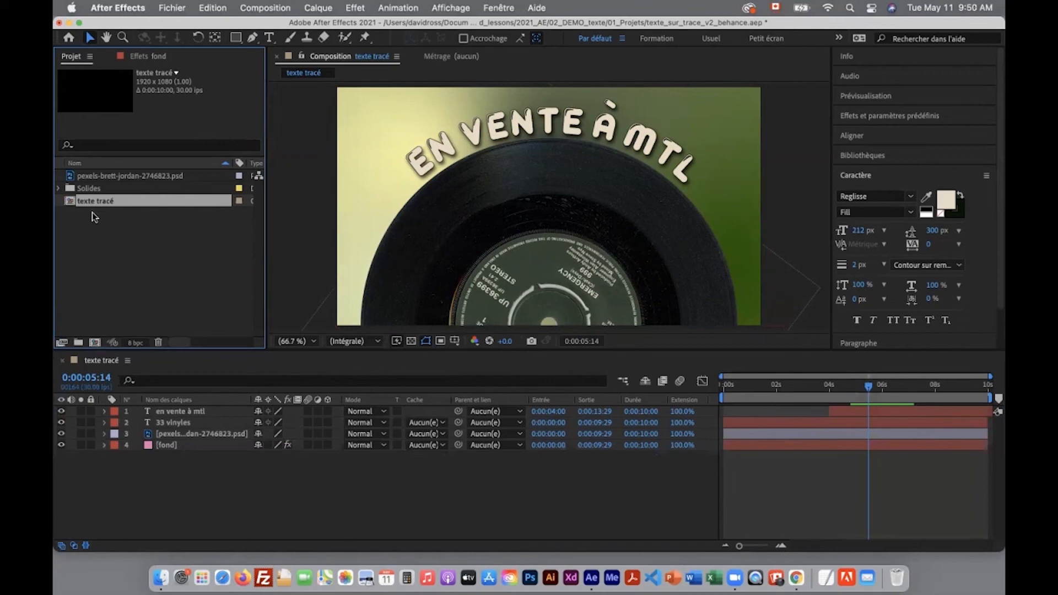
{"action": "double_click", "coordinate": [68, 214]}
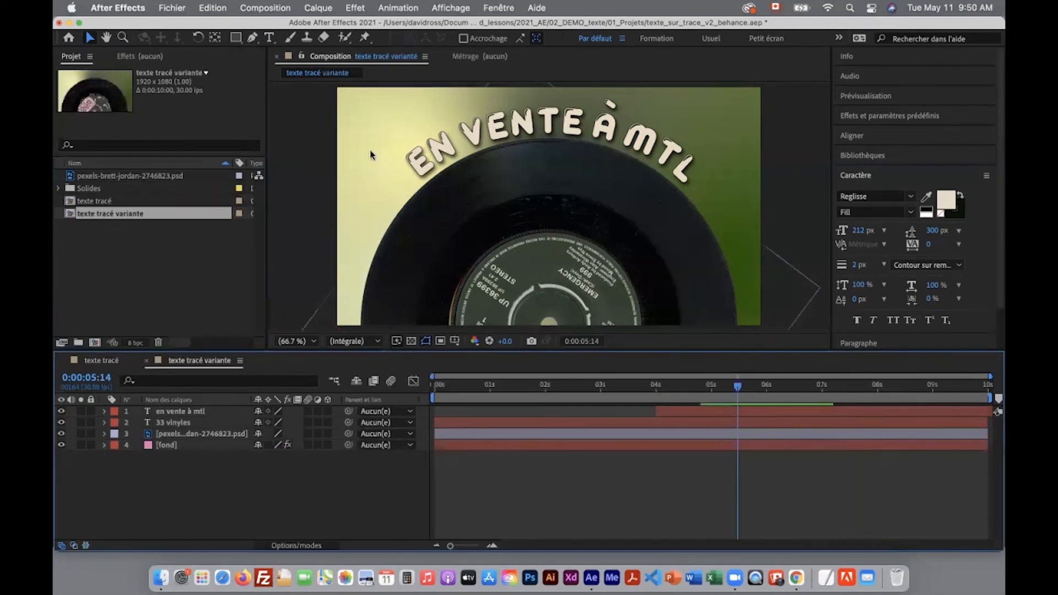
- Delete the "en vente à mtl" layer and remove the "Masque sur vinyles" mask from the "33 vinyles" layer
{"action": "left_click", "coordinate": [188, 412]}
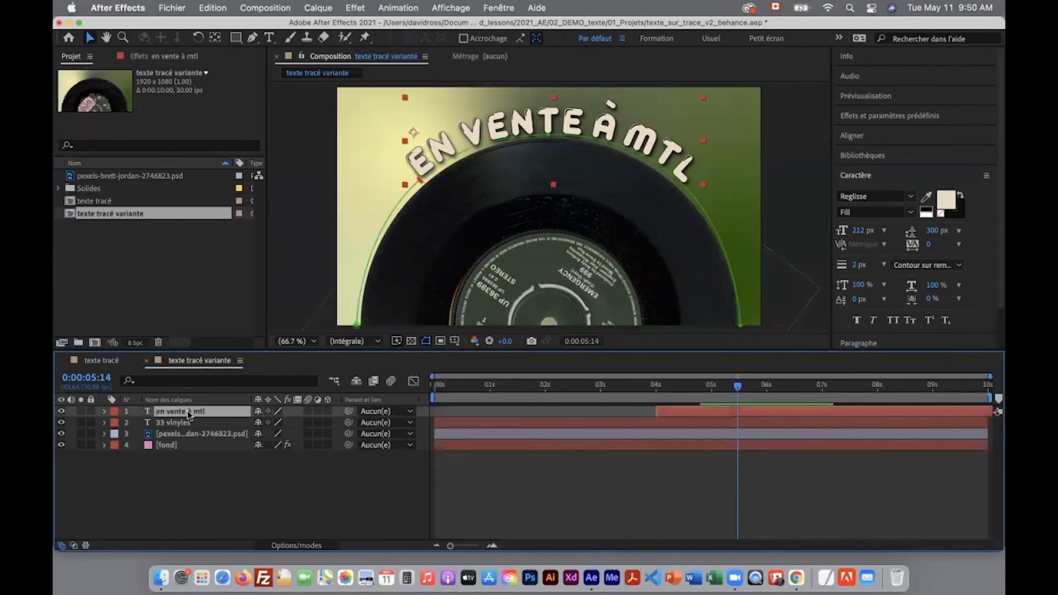
{"action": "key", "text": "Delete"}
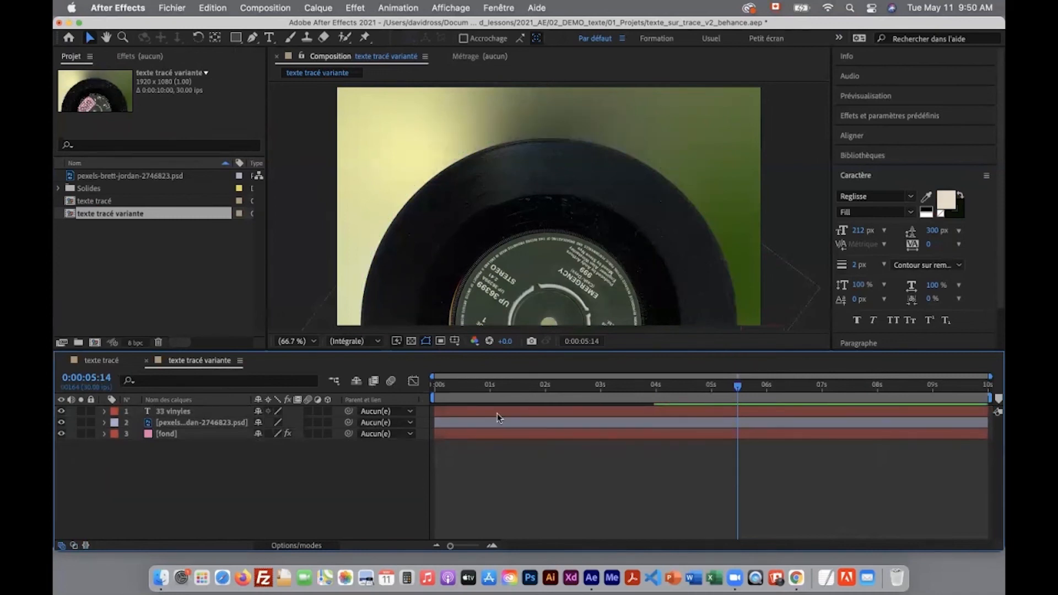
{"action": "left_click", "coordinate": [497, 412]}
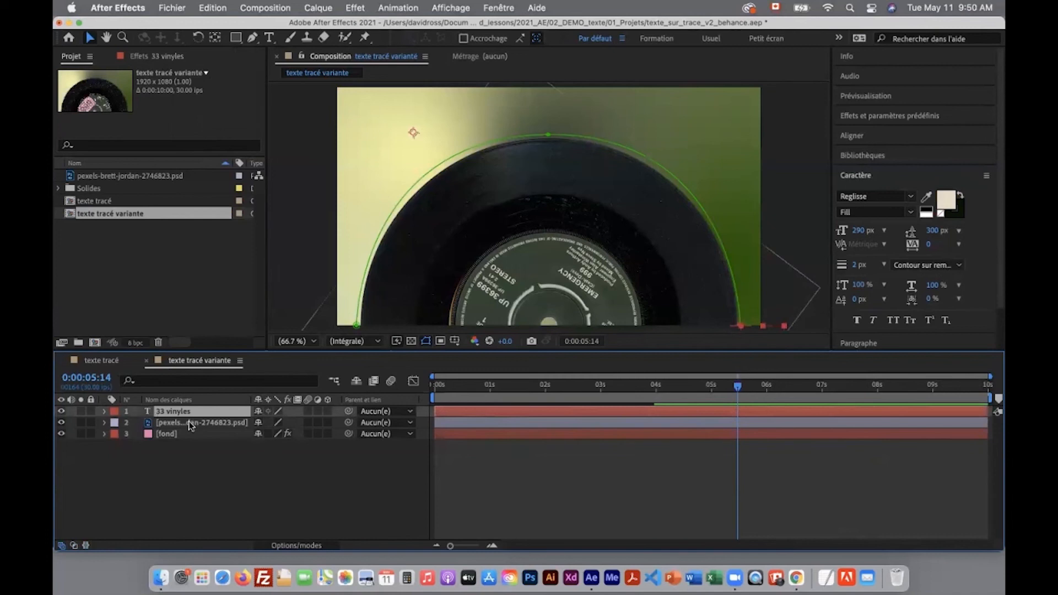
{"action": "key", "text": "m"}
{"action": "left_click", "coordinate": [200, 425]}
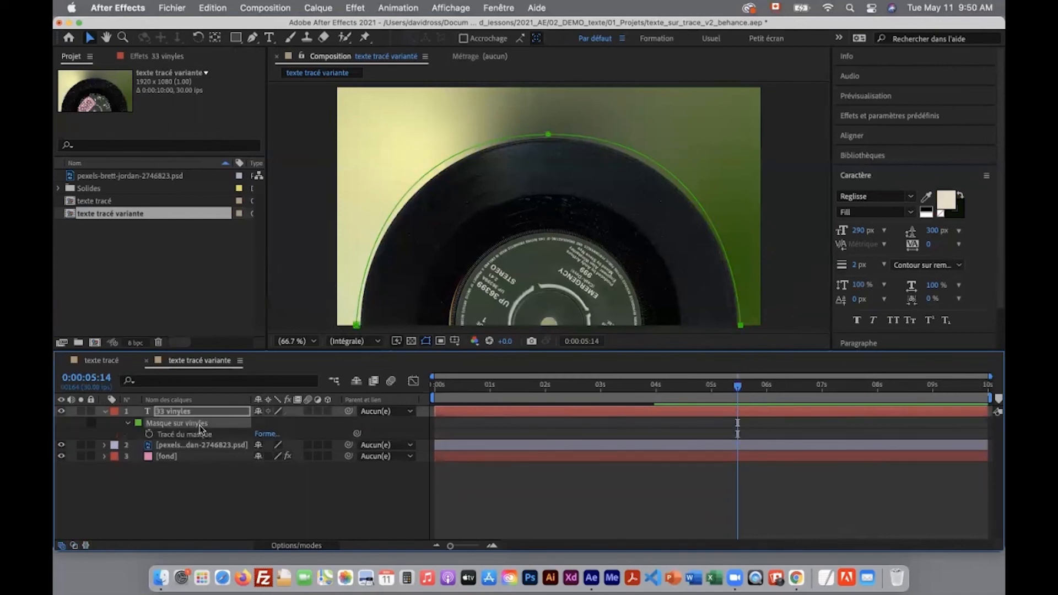
{"action": "key", "text": "Delete"}
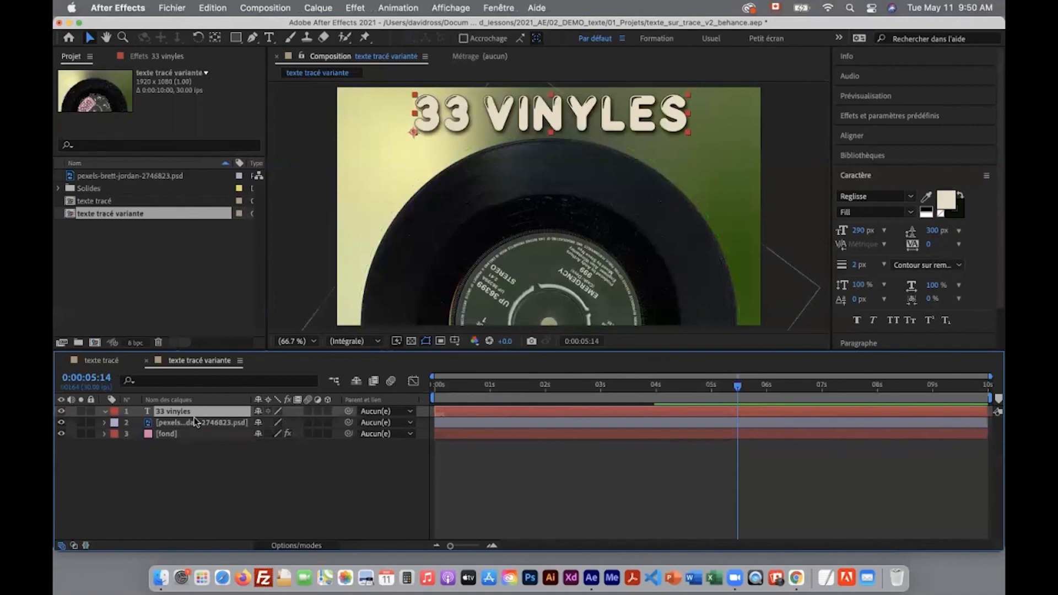
- Reduce the record layer's Echelle until the whole disc fits in the frame, and move the record to the composition's centre
{"action": "left_click", "coordinate": [197, 424]}
{"action": "key", "text": "s"}
{"action": "left_click_drag", "start_coordinate": [286, 435], "coordinate": [268, 435]}
{"action": "left_click_drag", "start_coordinate": [502, 301], "coordinate": [496, 231]}
{"action": "left_click_drag", "start_coordinate": [287, 435], "coordinate": [285, 435]}
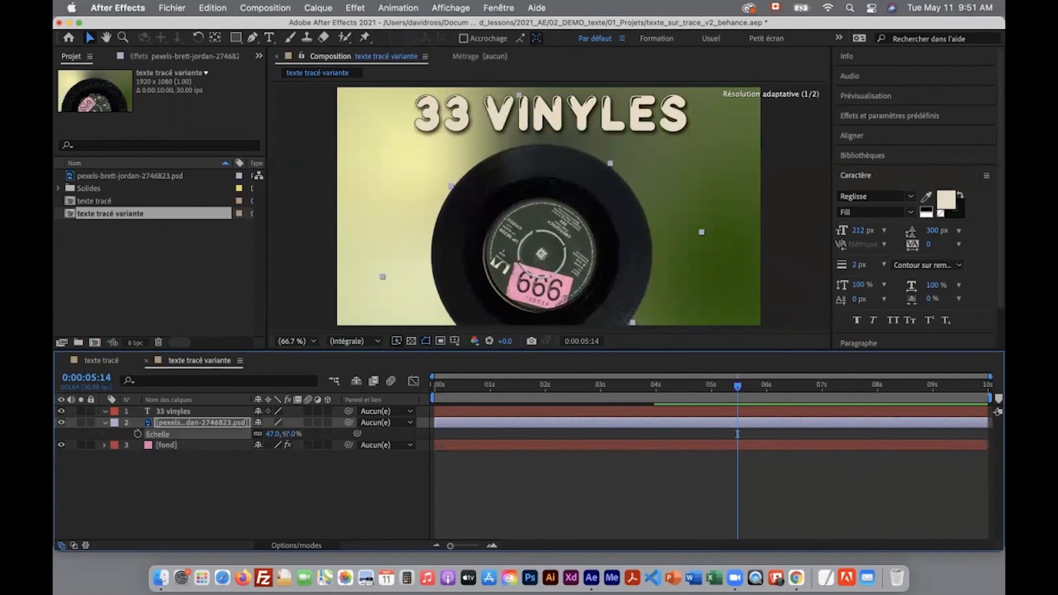
{"action": "left_click_drag", "start_coordinate": [577, 218], "coordinate": [577, 174]}
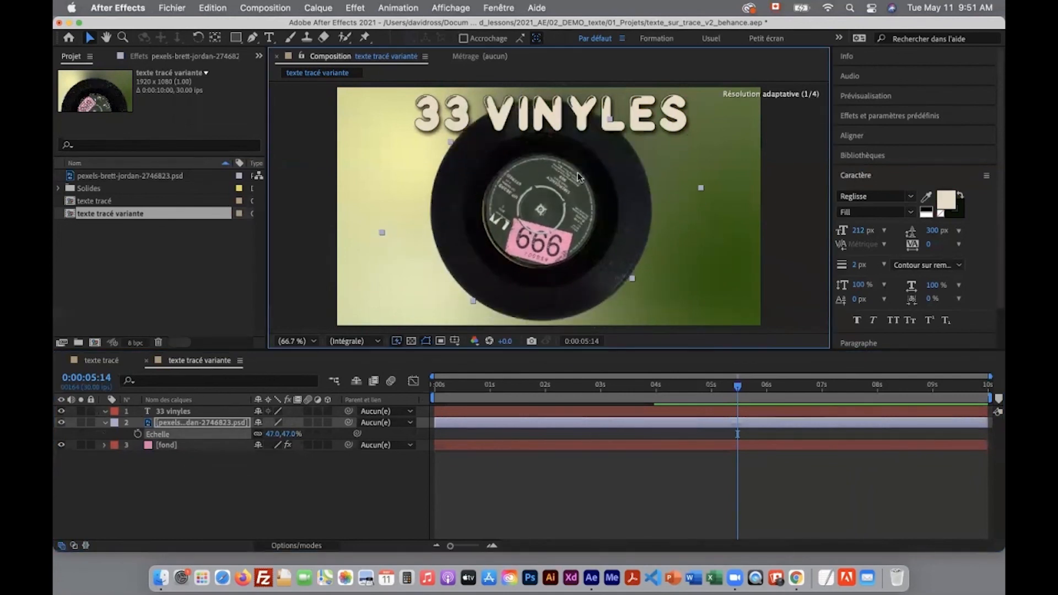
{"action": "left_click_drag", "start_coordinate": [292, 435], "coordinate": [276, 435]}
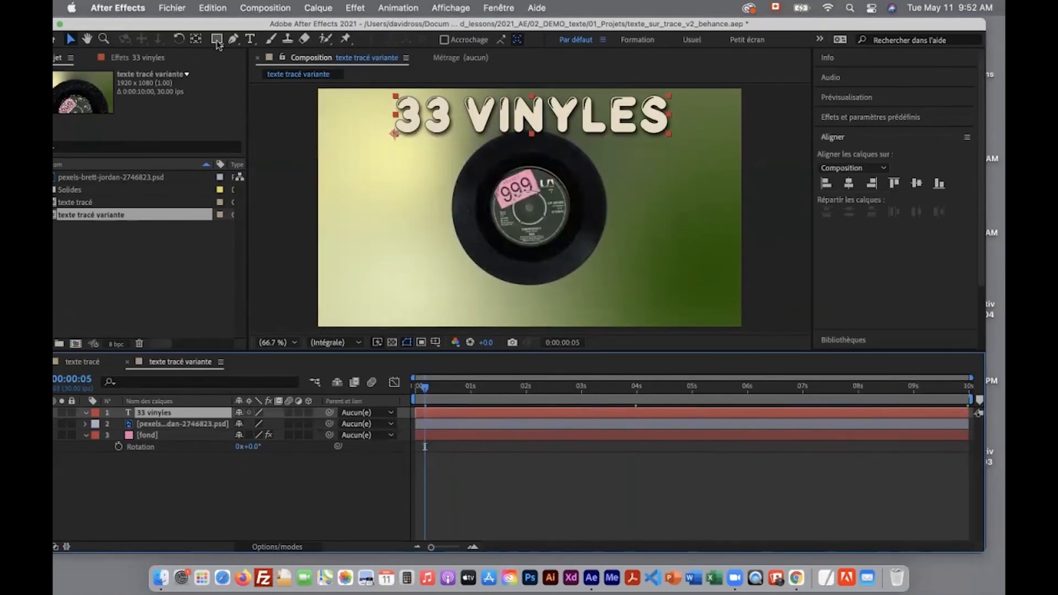
- Draw a circular mask on the "33 vinyles" layer with the Ellipse tool, matching the record's outer edge
{"action": "left_click", "coordinate": [217, 41]}
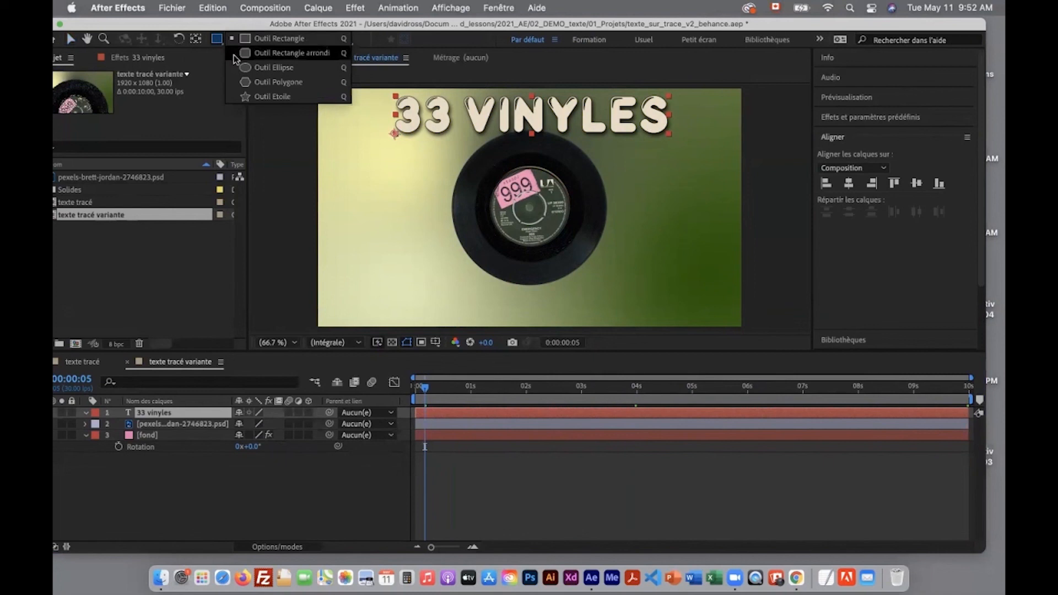
{"action": "left_click", "coordinate": [284, 73]}
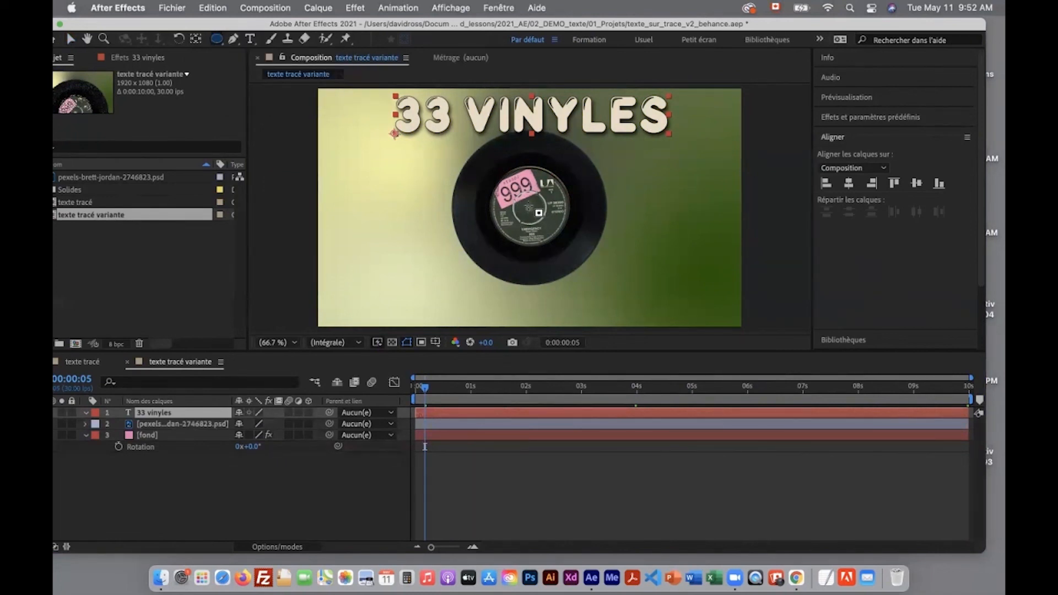
{"action": "mouse_move", "coordinate": [498, 178]}
{"action": "left_mouse_down"}
{"action": "mouse_move", "coordinate": [506, 183]}
{"action": "mouse_move", "coordinate": [420, 119]}
{"action": "mouse_move", "coordinate": [446, 137]}
{"action": "mouse_move", "coordinate": [417, 129]}
{"action": "mouse_move", "coordinate": [451, 141]}
{"action": "left_mouse_up"}
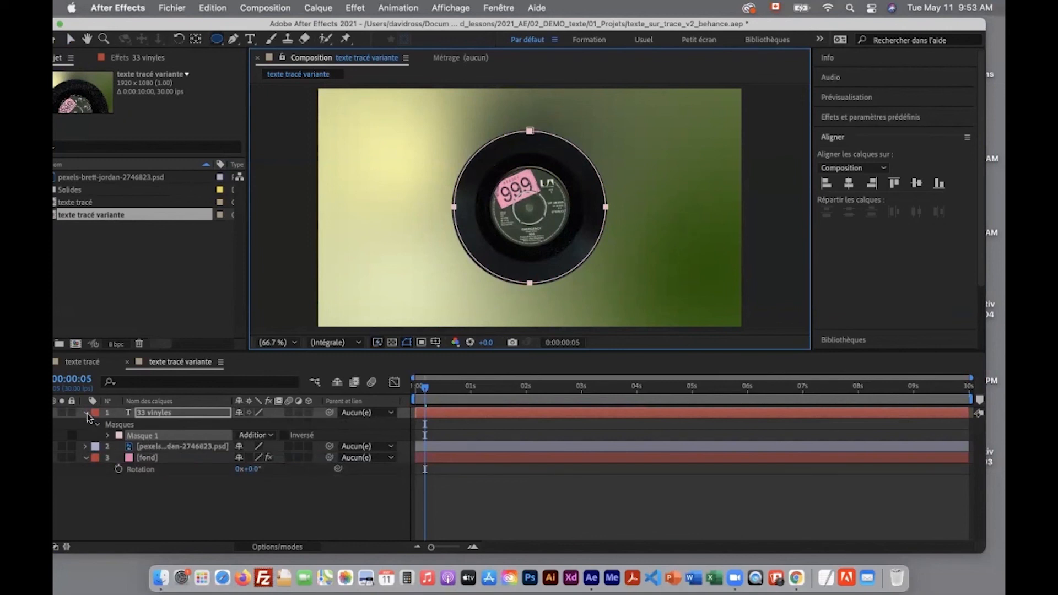
- Assign Masque 1 as the Chemin in the "33 vinyles" layer's path options so the title follows the circle
{"action": "left_click", "coordinate": [87, 414]}
{"action": "left_click", "coordinate": [86, 414]}
{"action": "left_click", "coordinate": [105, 425]}
{"action": "left_click", "coordinate": [97, 425]}
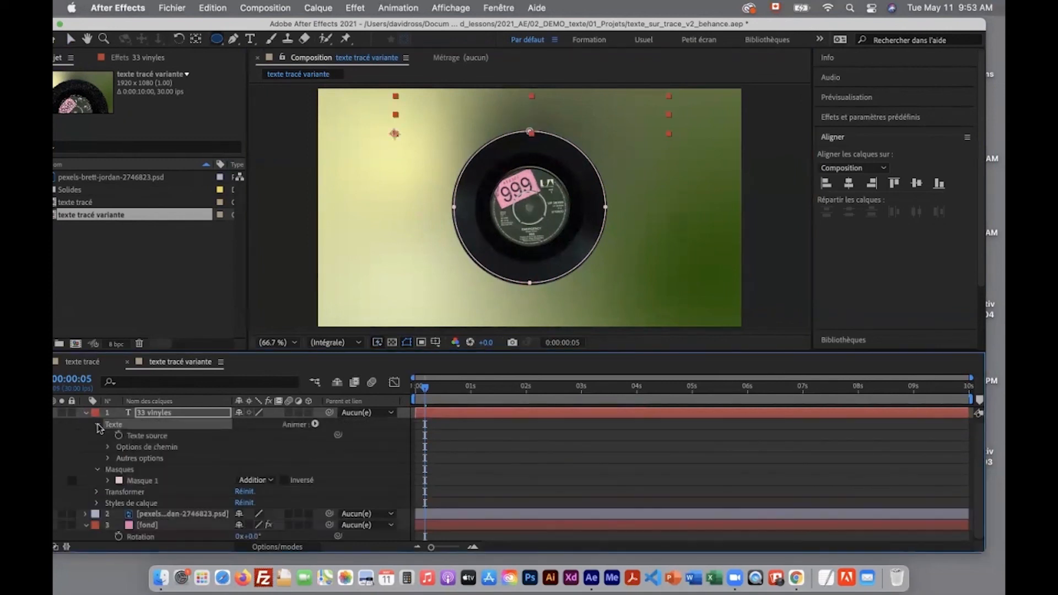
{"action": "left_click", "coordinate": [108, 447]}
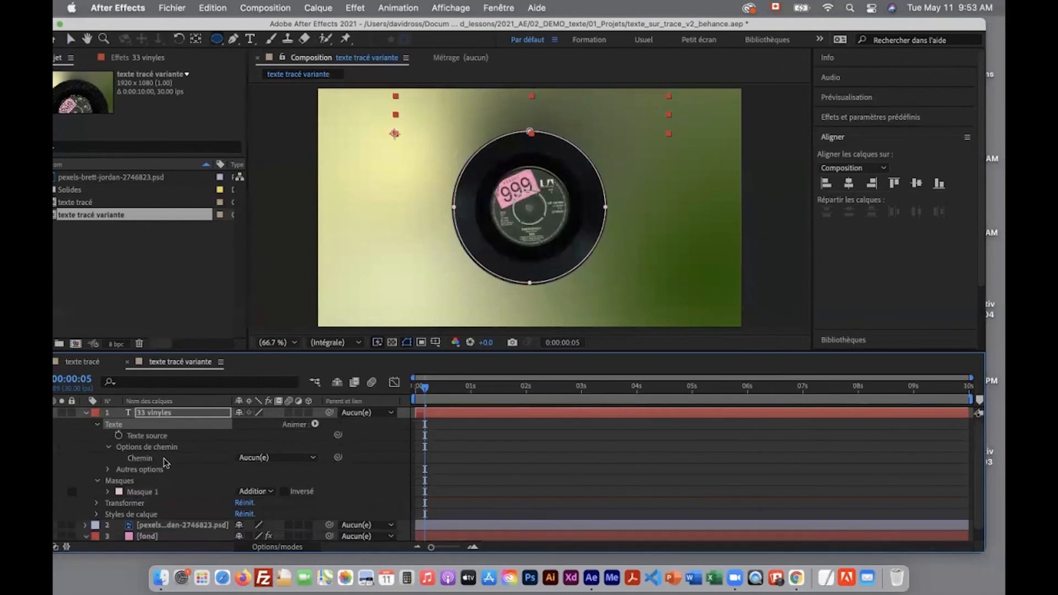
{"action": "left_click", "coordinate": [289, 458]}
{"action": "left_click", "coordinate": [294, 495]}
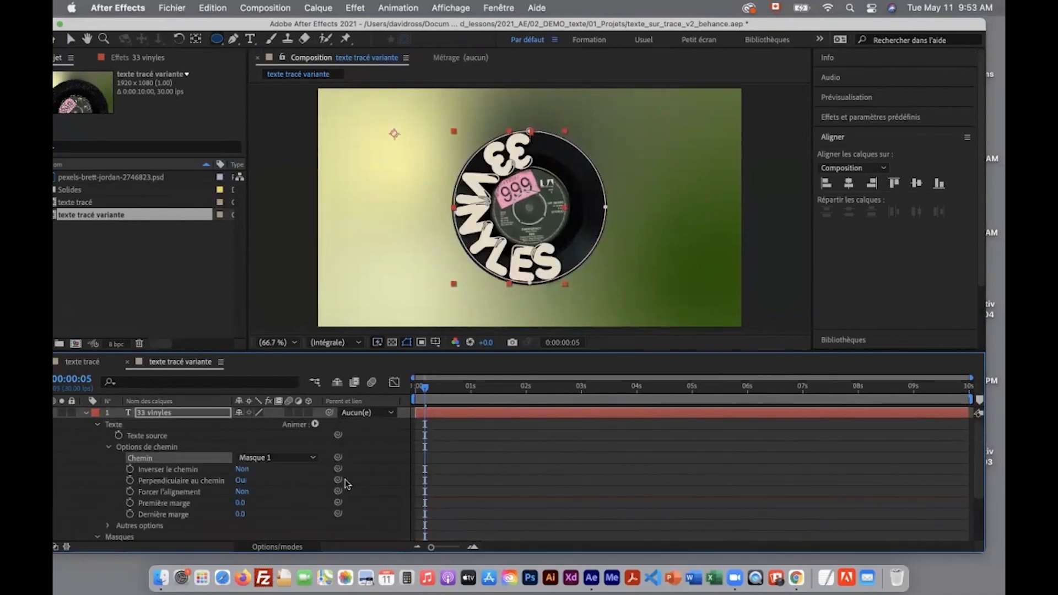
- Return to 0:00:00:00 and set Inverser le chemin to Oui so the title runs around the outside of the record
{"action": "left_click_drag", "start_coordinate": [435, 391], "coordinate": [406, 392]}
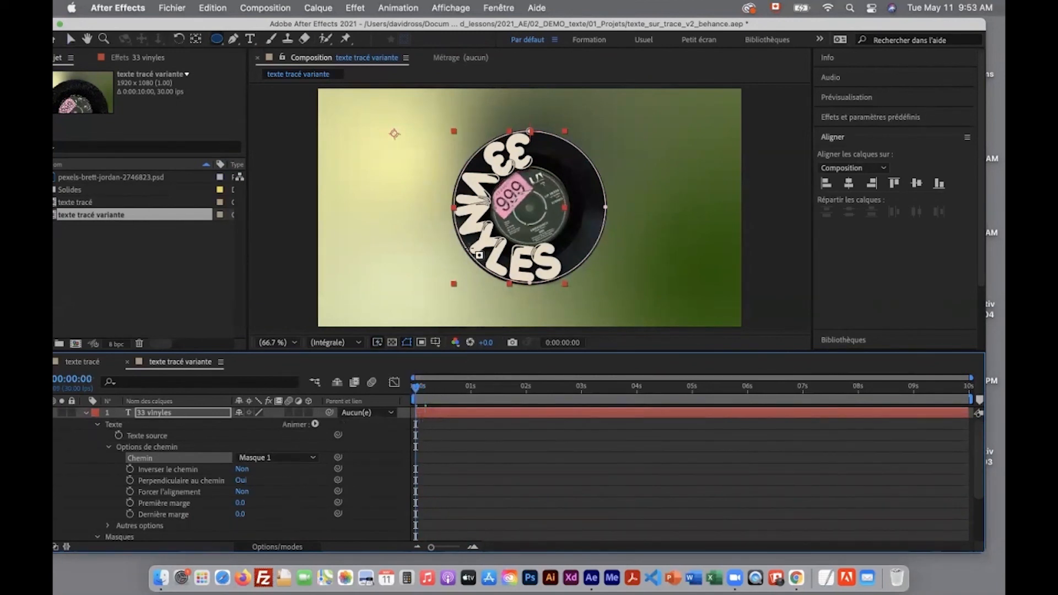
{"action": "left_click", "coordinate": [242, 469]}
{"action": "left_click", "coordinate": [129, 473]}
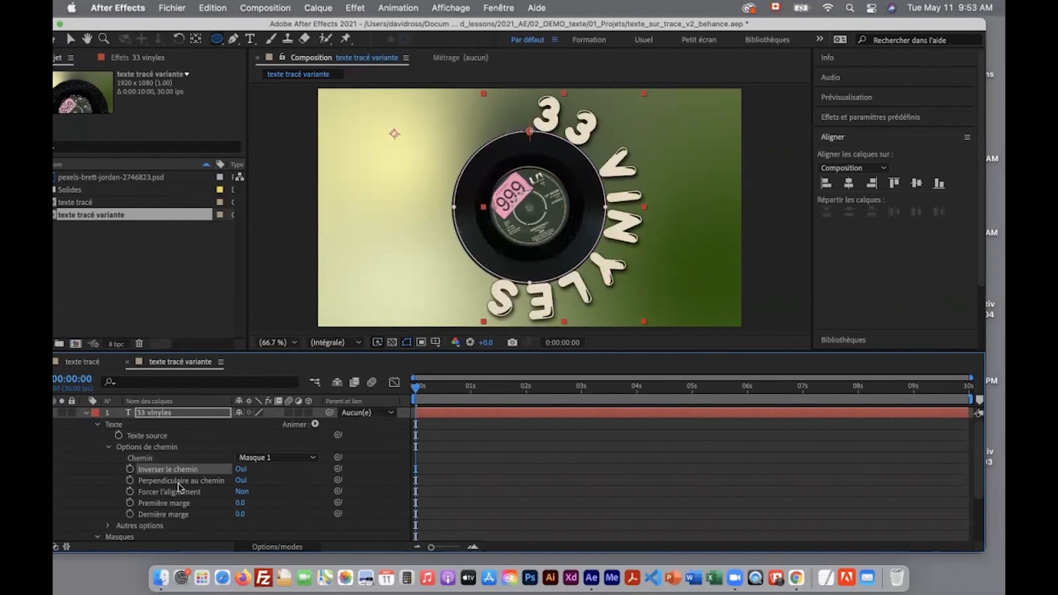
- Keyframe the title's Première marge at -566 at 0:00:00:00 and 1537 at 0:00:01:00, and advance to 0:00:02:00
{"action": "left_click", "coordinate": [237, 469]}
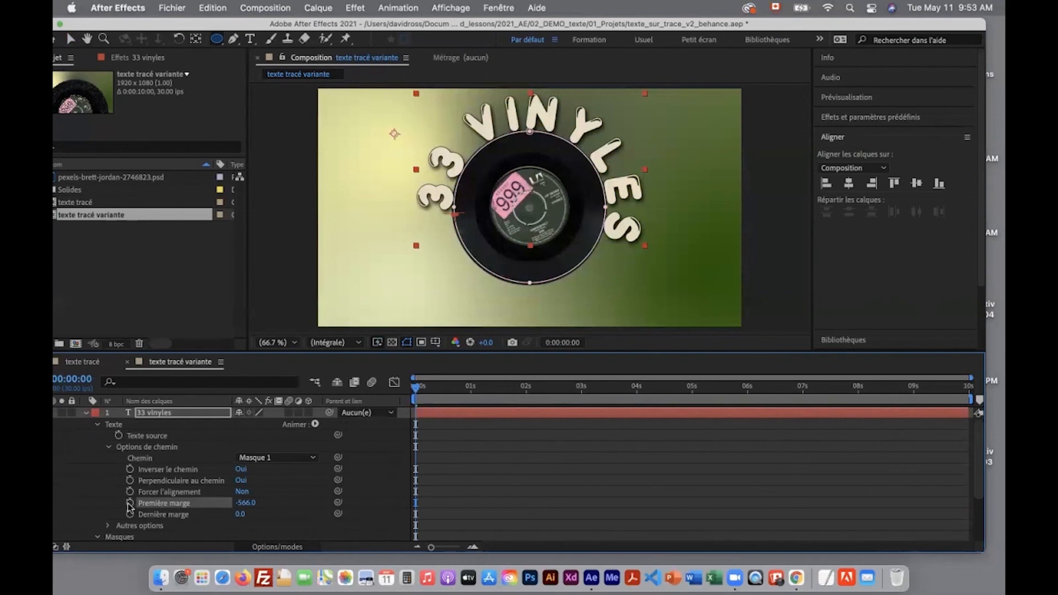
{"action": "left_click", "coordinate": [130, 503]}
{"action": "left_click_drag", "start_coordinate": [421, 389], "coordinate": [470, 388]}
{"action": "left_click_drag", "start_coordinate": [243, 504], "coordinate": [537, 467]}
{"action": "left_click_drag", "start_coordinate": [472, 389], "coordinate": [526, 392]}
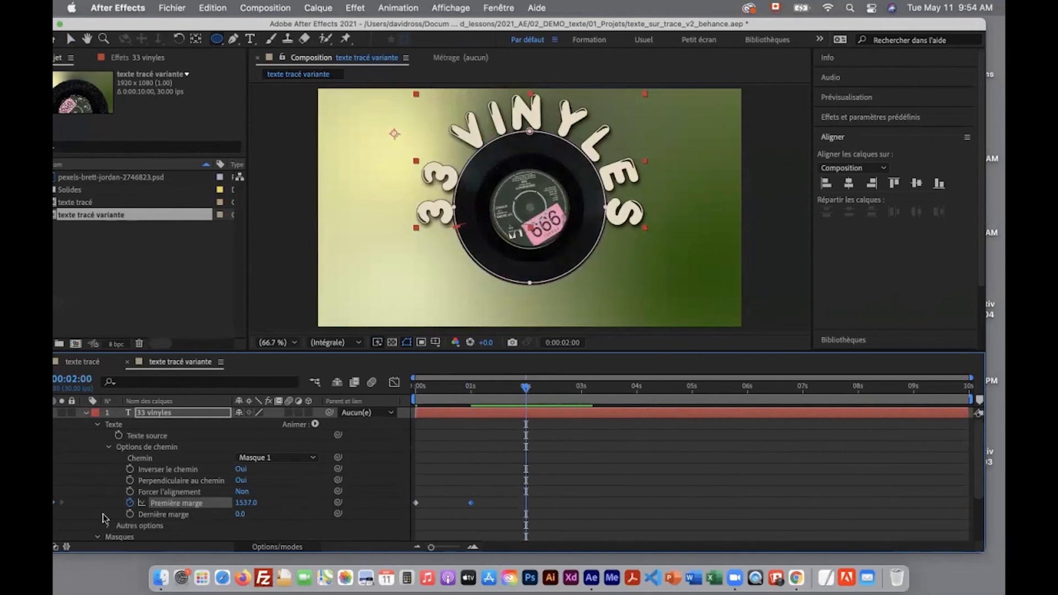